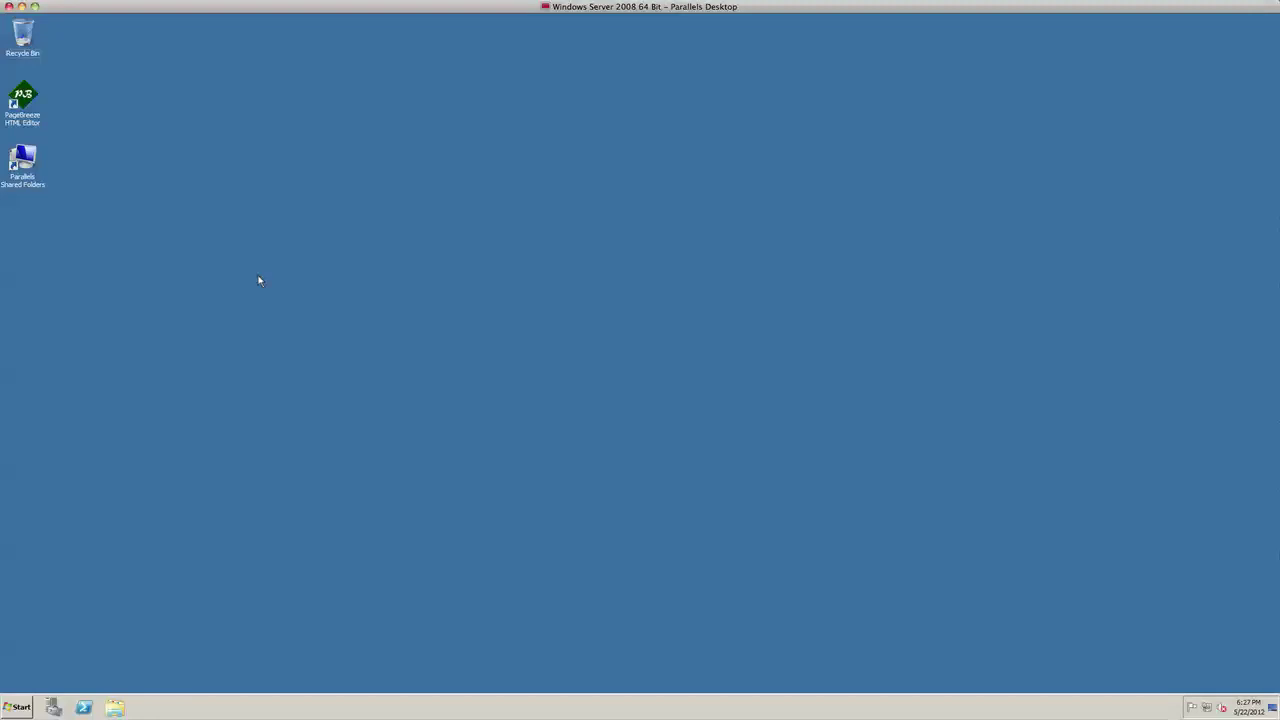
# - Launch Event Viewer from Start > Administrative Tools and shift its window slightly
pyautogui.click(18, 706)
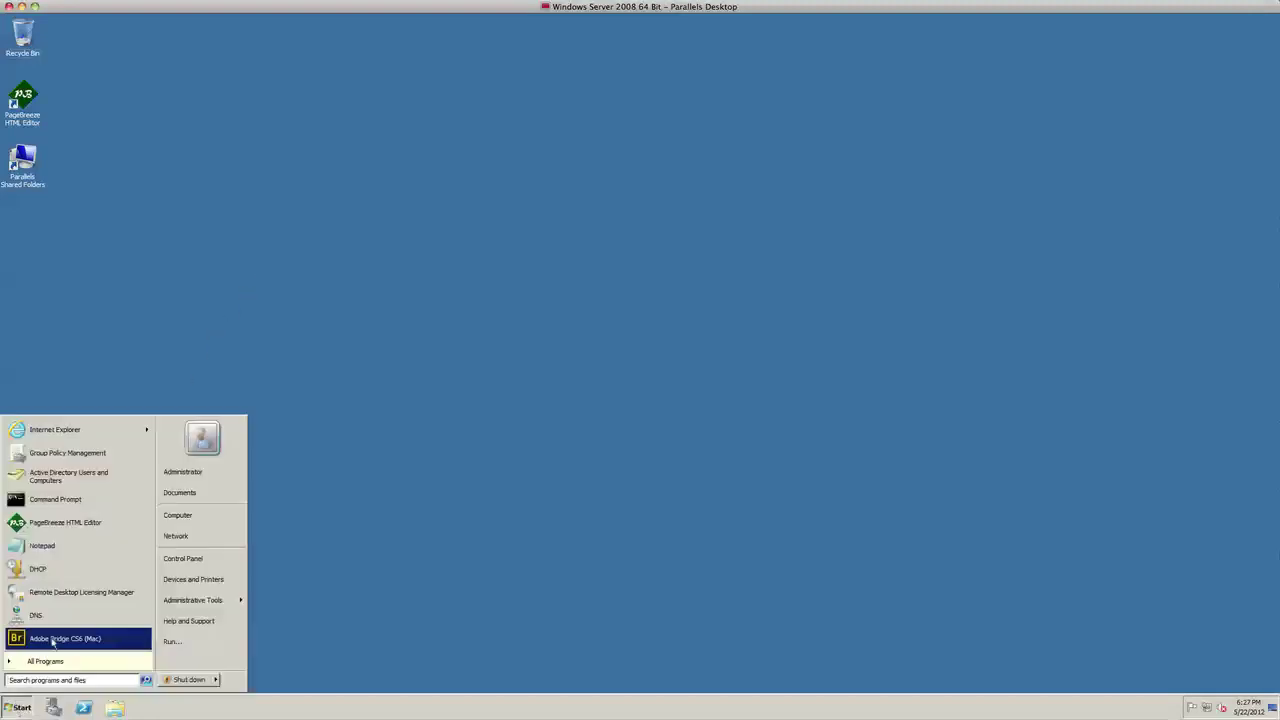
pyautogui.moveTo(204, 607)
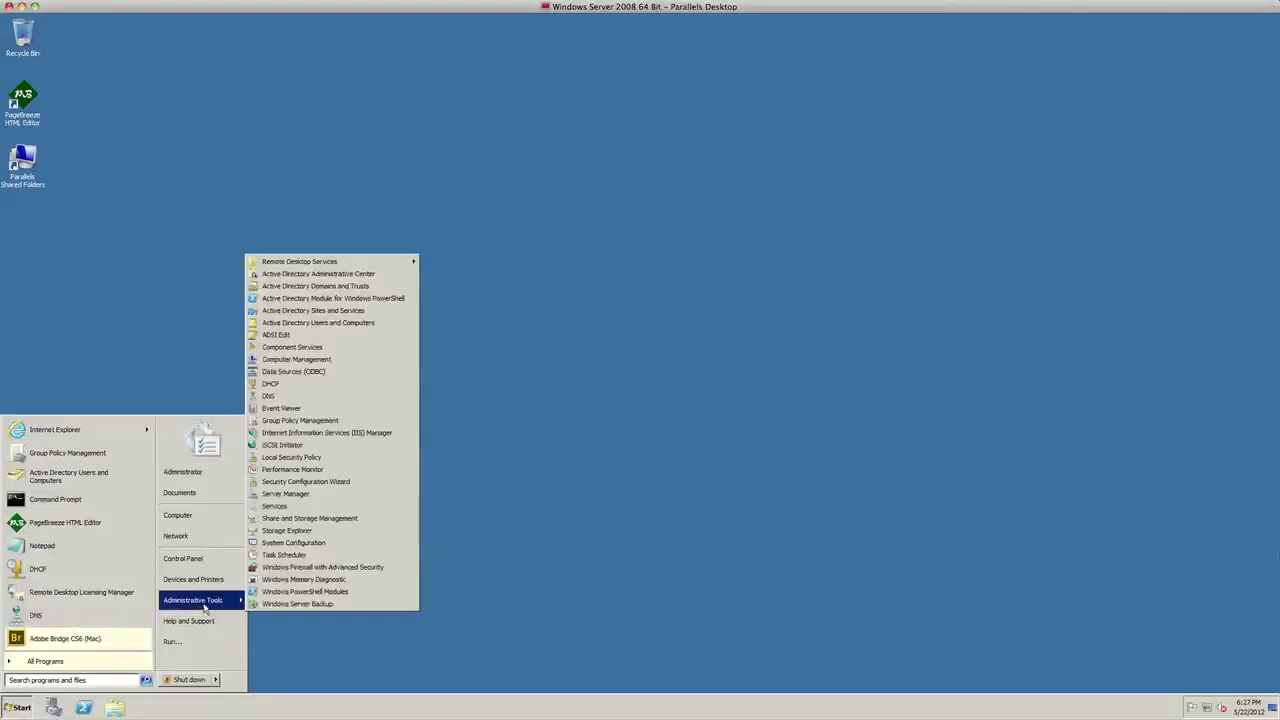
pyautogui.click(286, 410)
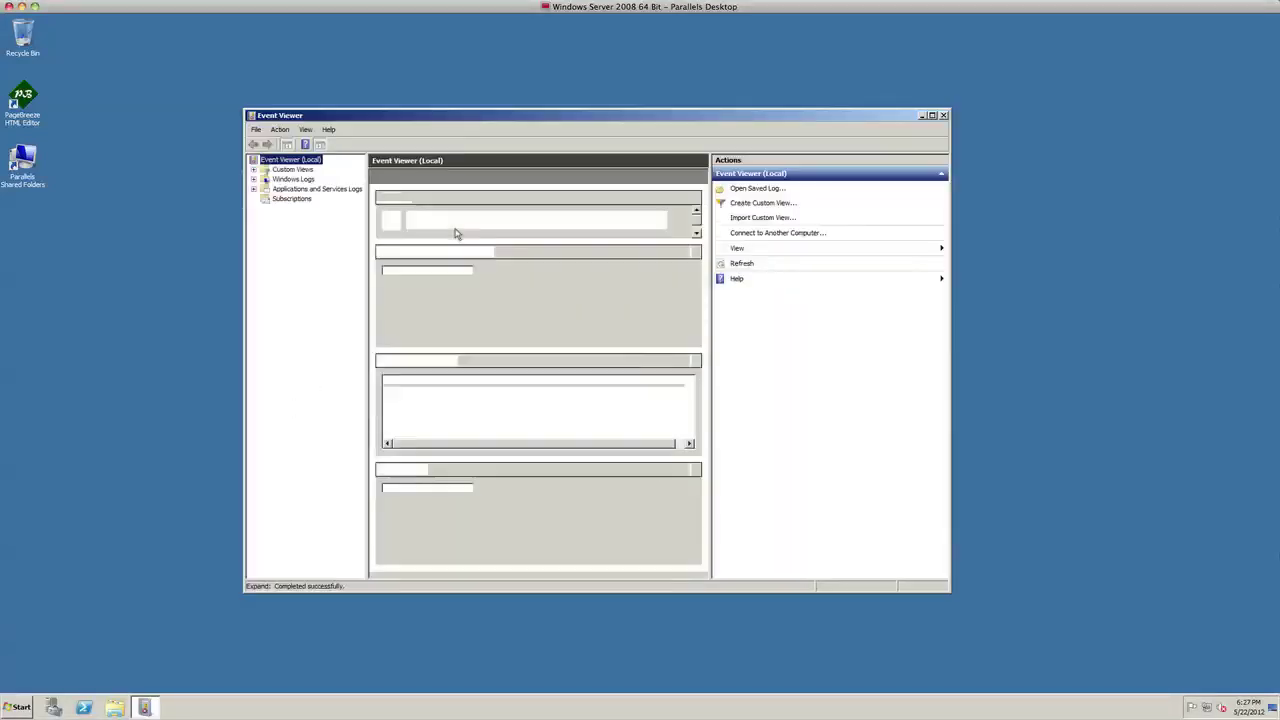
pyautogui.moveTo(512, 116); pyautogui.dragTo(516, 111)
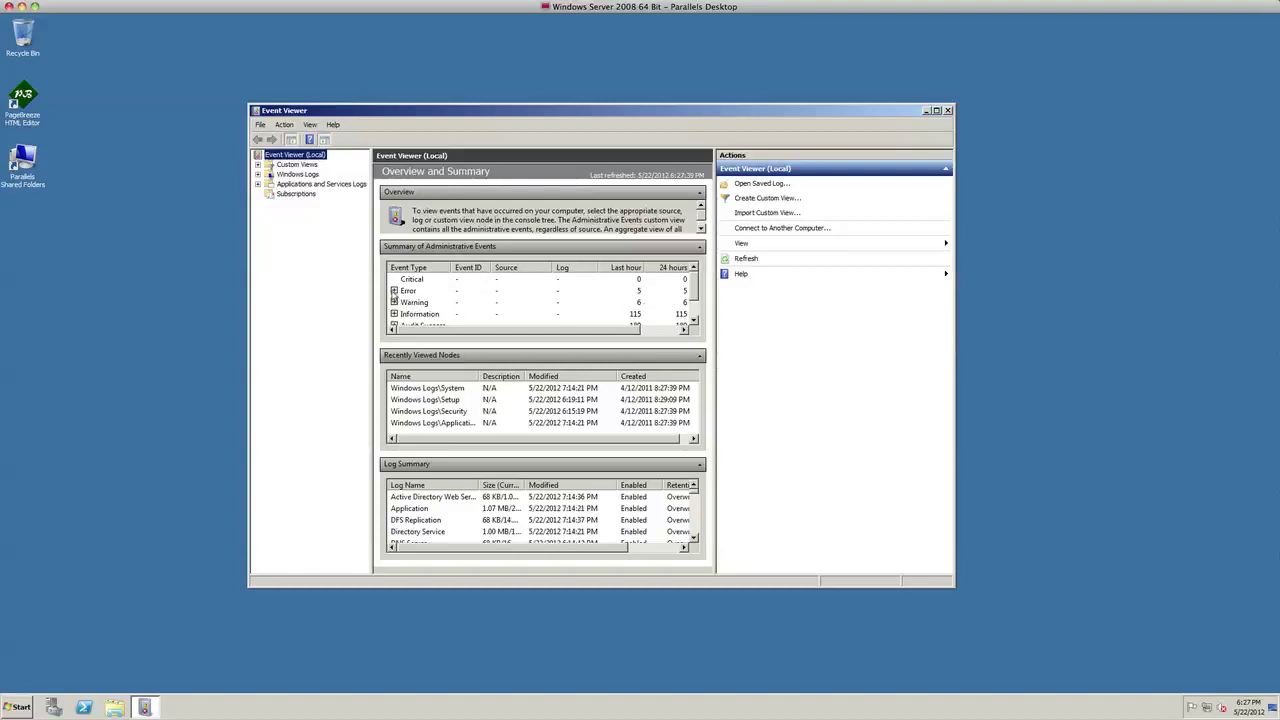
# - Expand the Error row in Summary of Administrative Events and select DHCP-Server event 1041
pyautogui.click(394, 290)
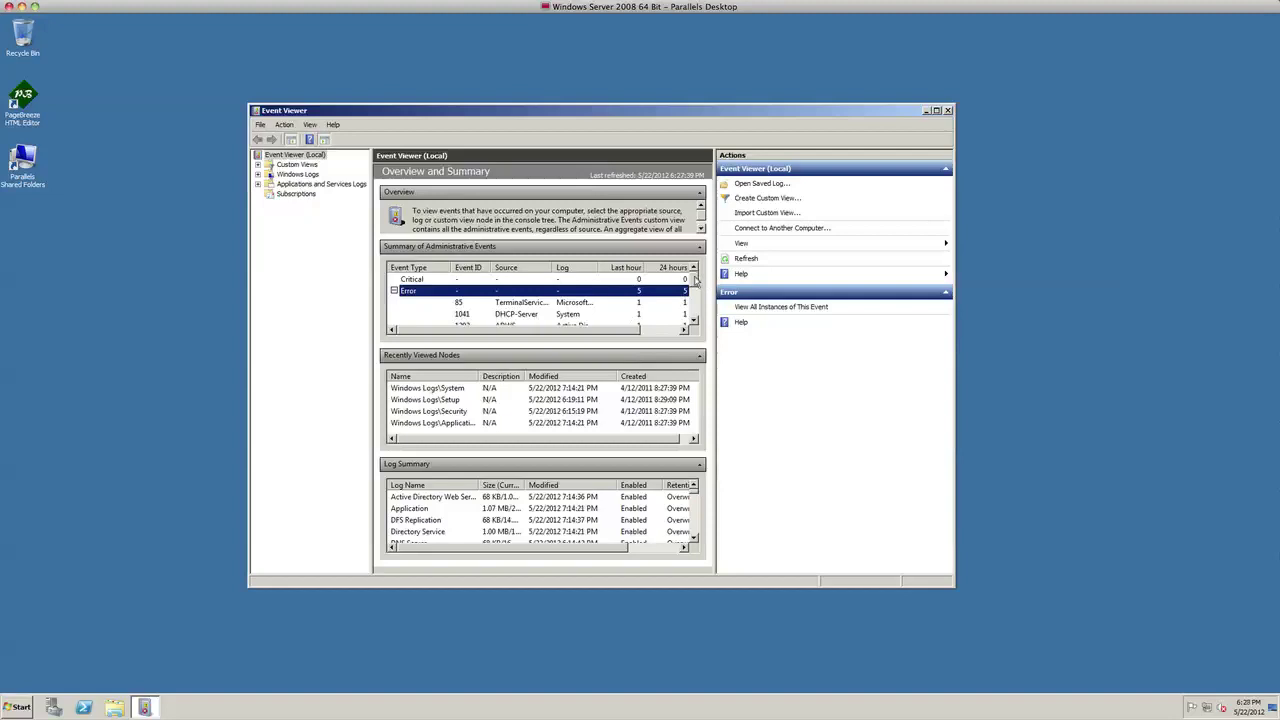
pyautogui.scroll(-1, 694, 283)
pyautogui.scroll(-2, 694, 285)
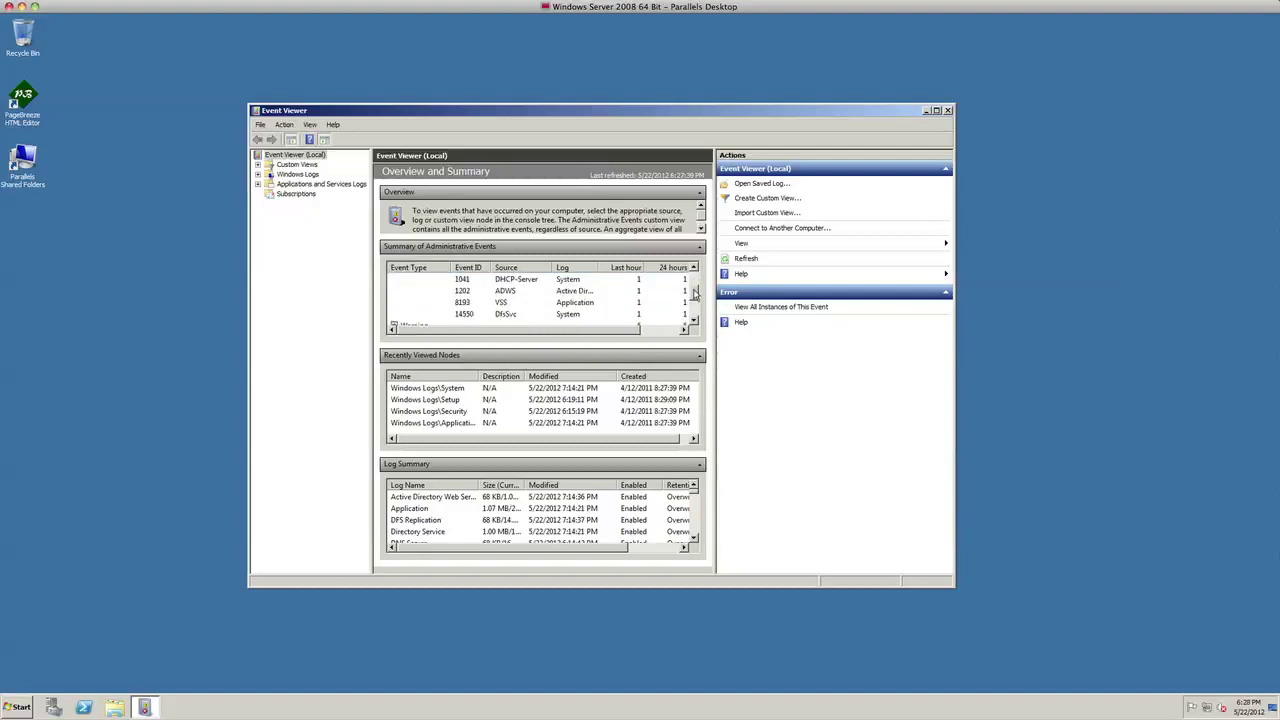
pyautogui.scroll(1, 694, 289)
pyautogui.click(540, 291)
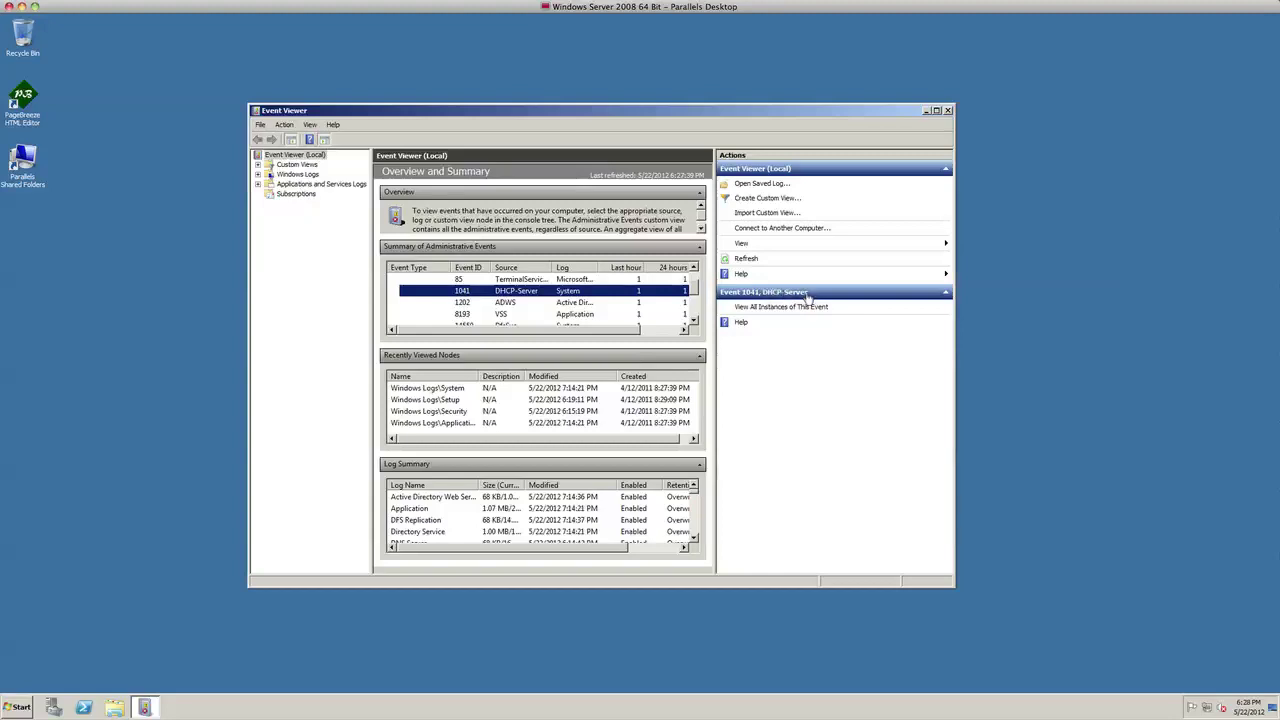
# - Open all instances of DHCP-Server event 1041, listing its 24 errors in a custom view
pyautogui.click(766, 307)
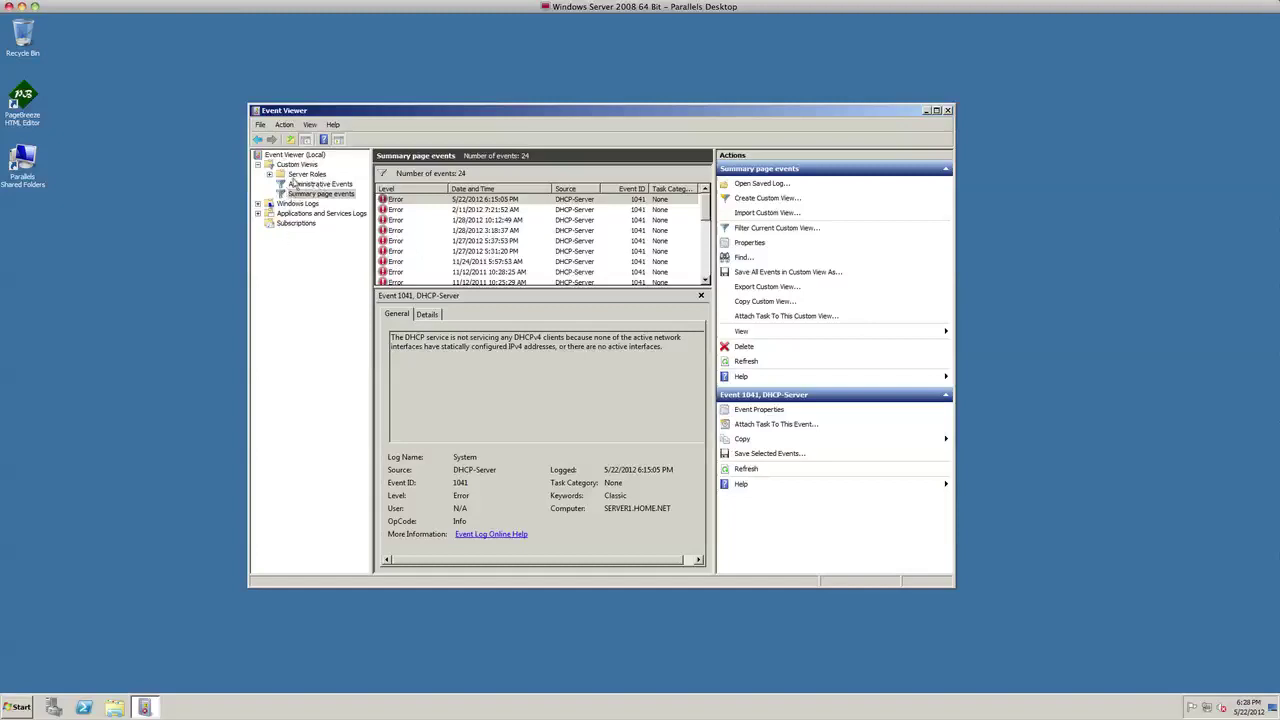
# - Return to Event Viewer (Local), expand Server Roles and Windows Logs, and collapse Custom Views
pyautogui.click(259, 157)
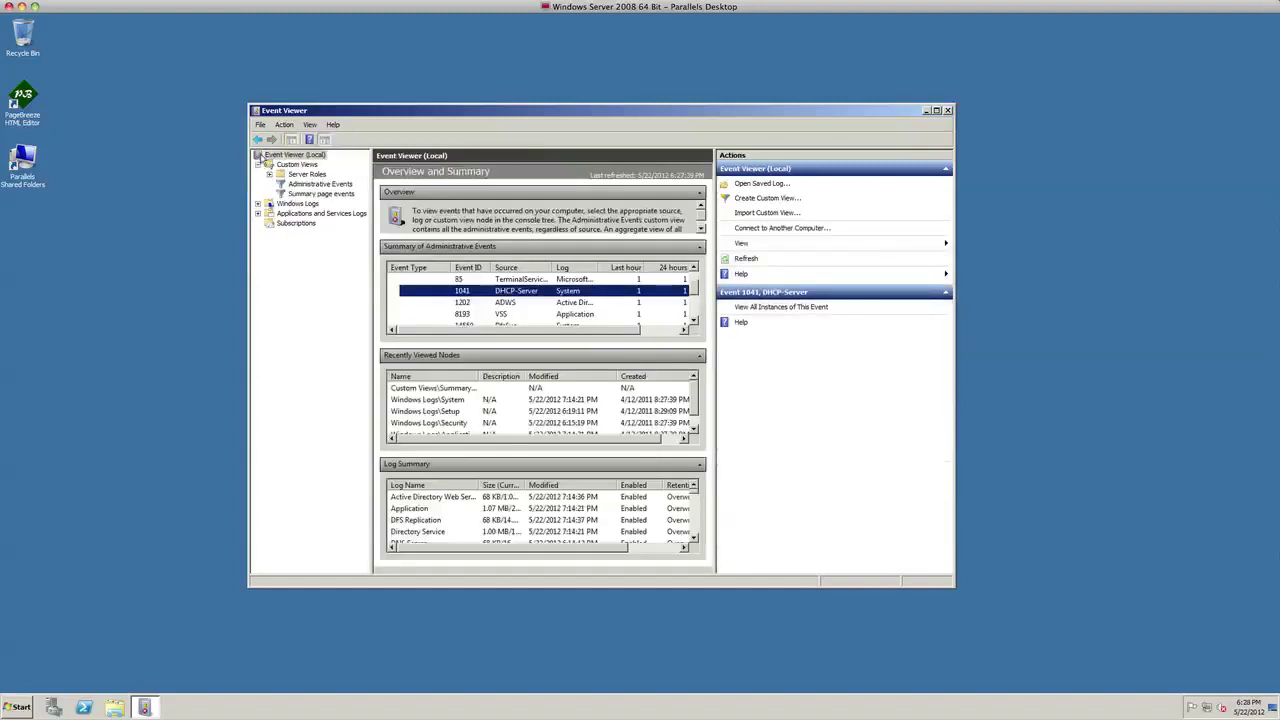
pyautogui.click(269, 175)
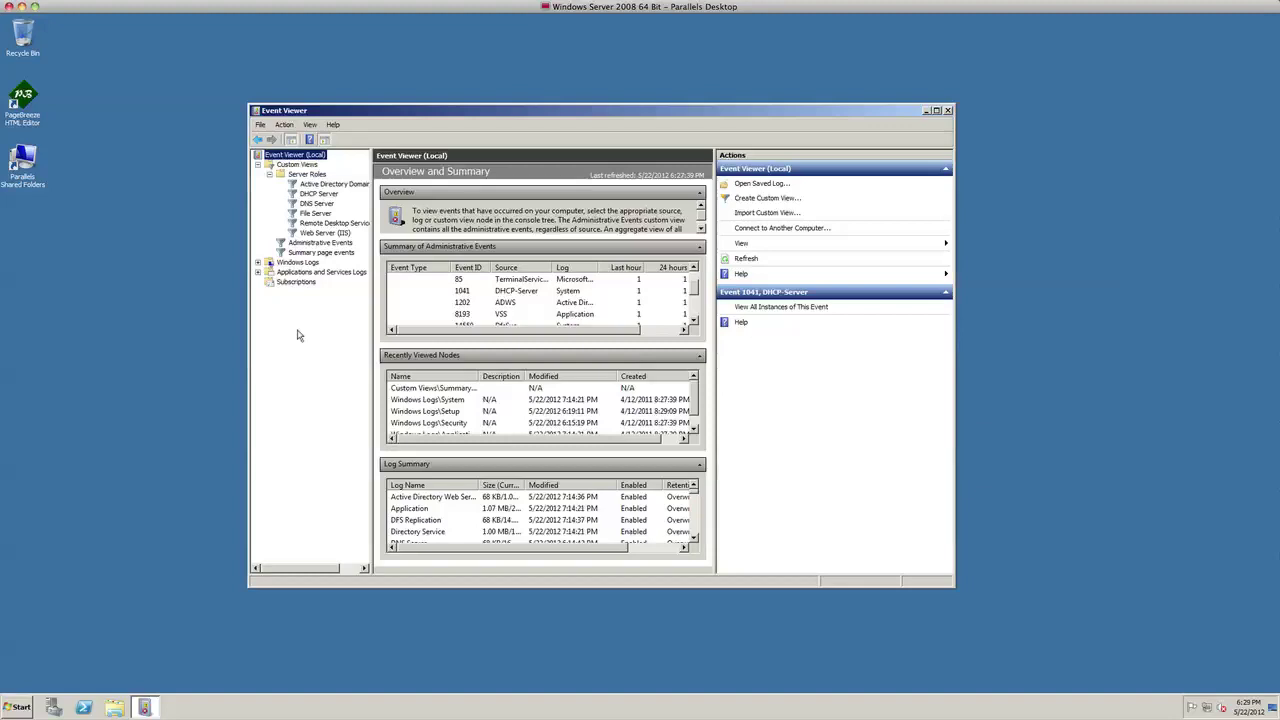
pyautogui.click(257, 263)
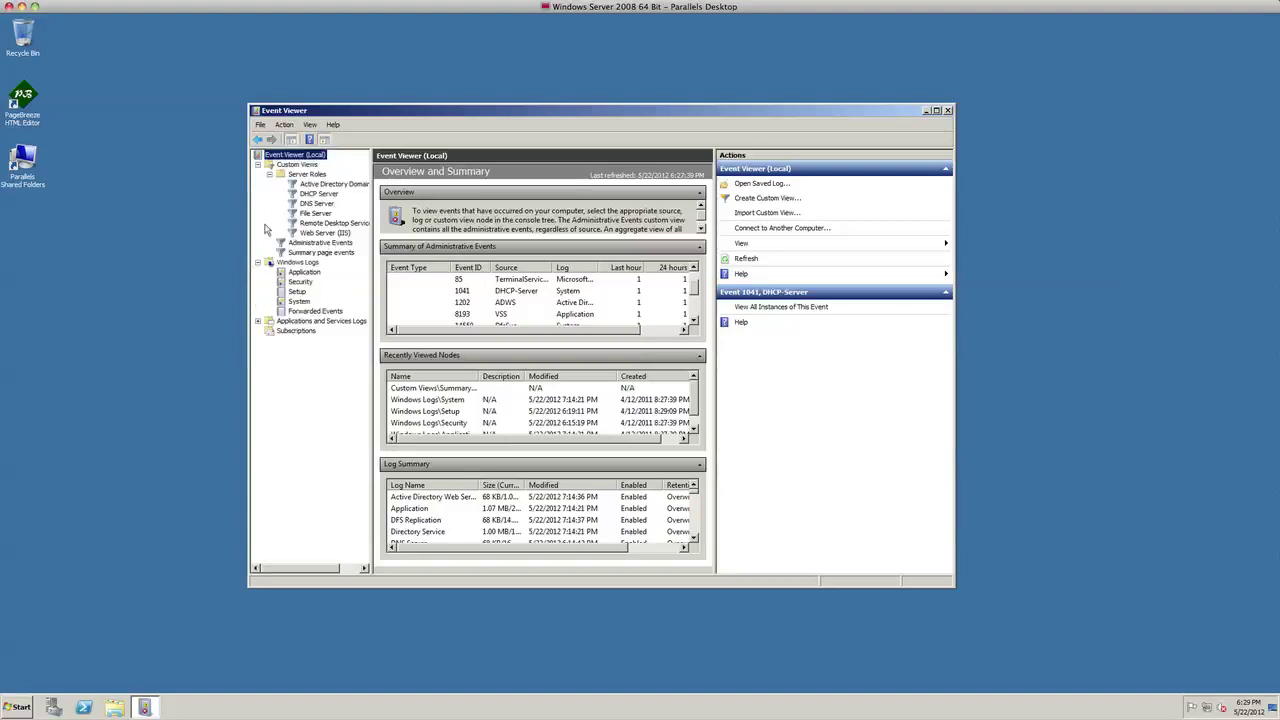
pyautogui.click(258, 165)
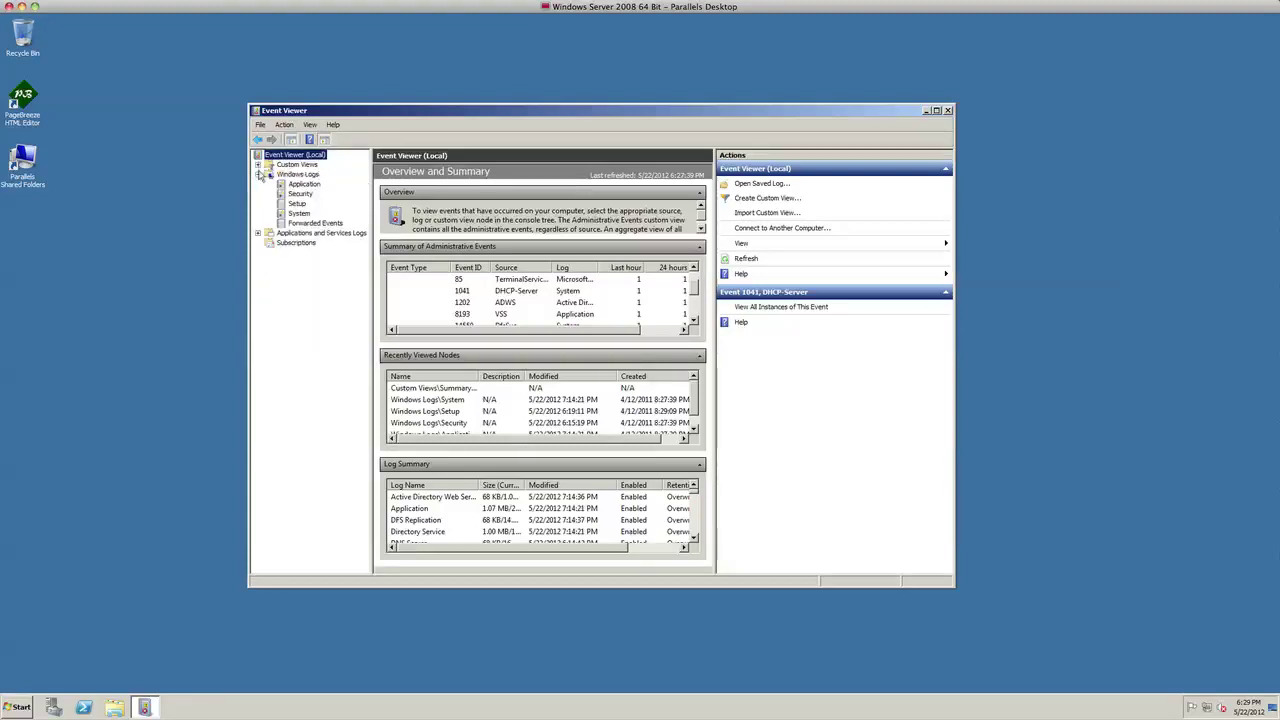
# - Browse Application log events such as MSDTC 4202 with a wider Source column, then open Security
pyautogui.click(313, 188)
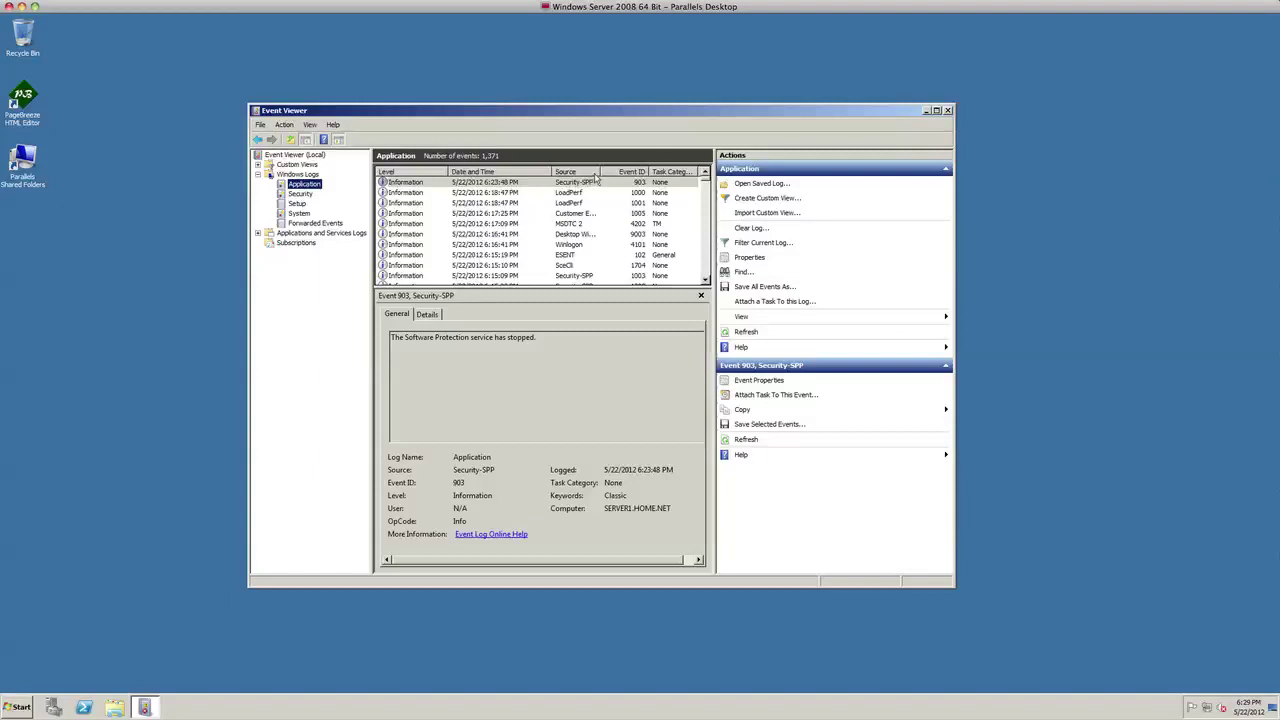
pyautogui.moveTo(597, 171); pyautogui.dragTo(645, 171)
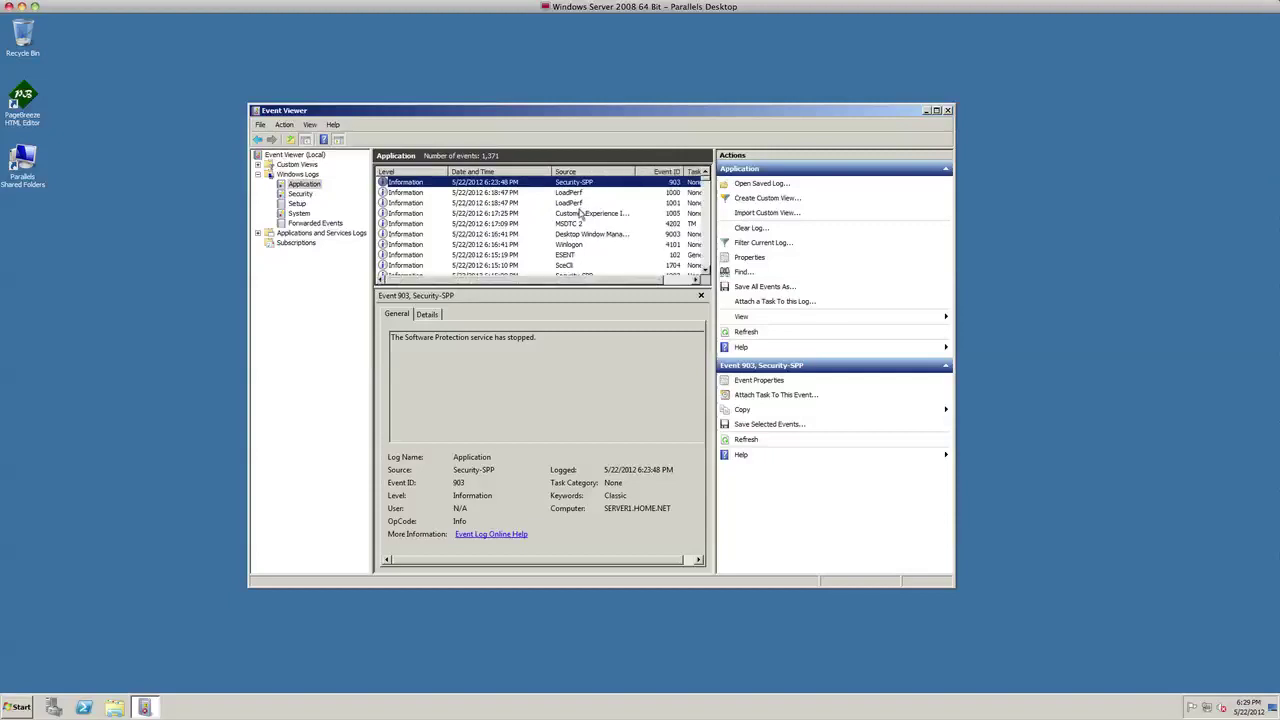
pyautogui.click(580, 214)
pyautogui.click(568, 225)
pyautogui.click(302, 196)
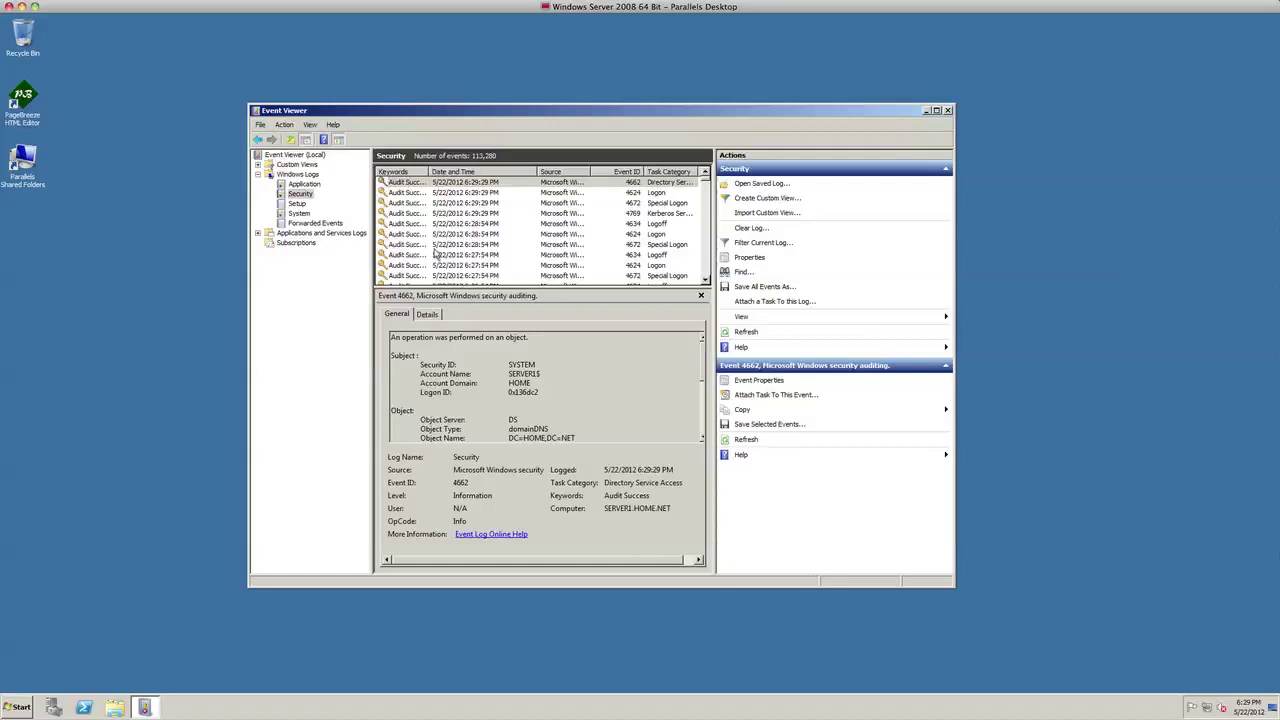
# - View the Setup log, then System events with a wider Source column, then empty Forwarded Events
pyautogui.click(299, 204)
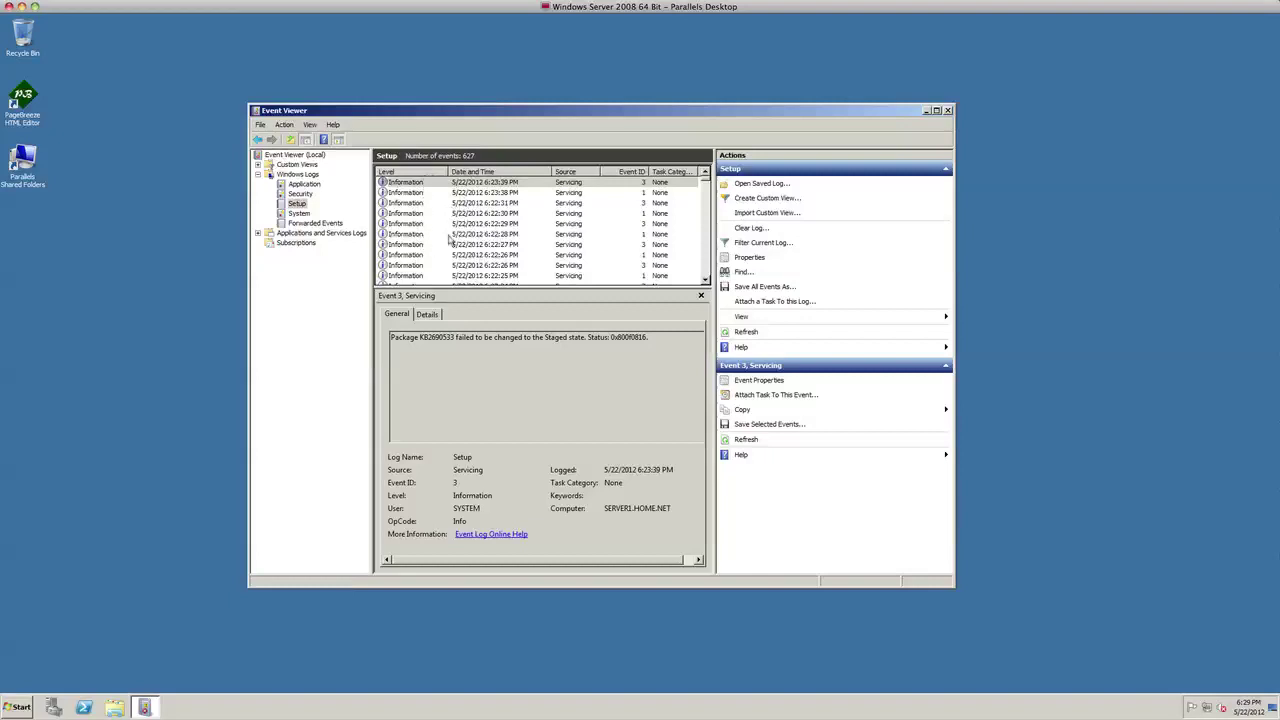
pyautogui.click(303, 214)
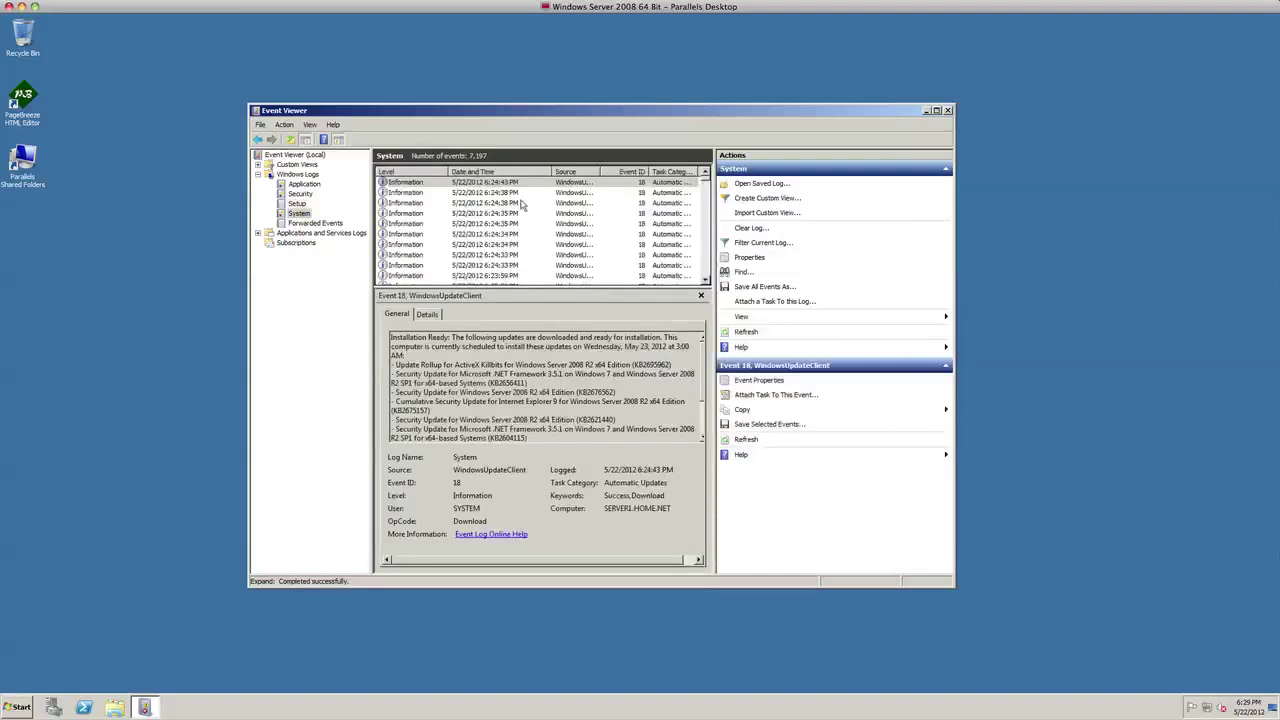
pyautogui.moveTo(600, 171); pyautogui.dragTo(633, 174)
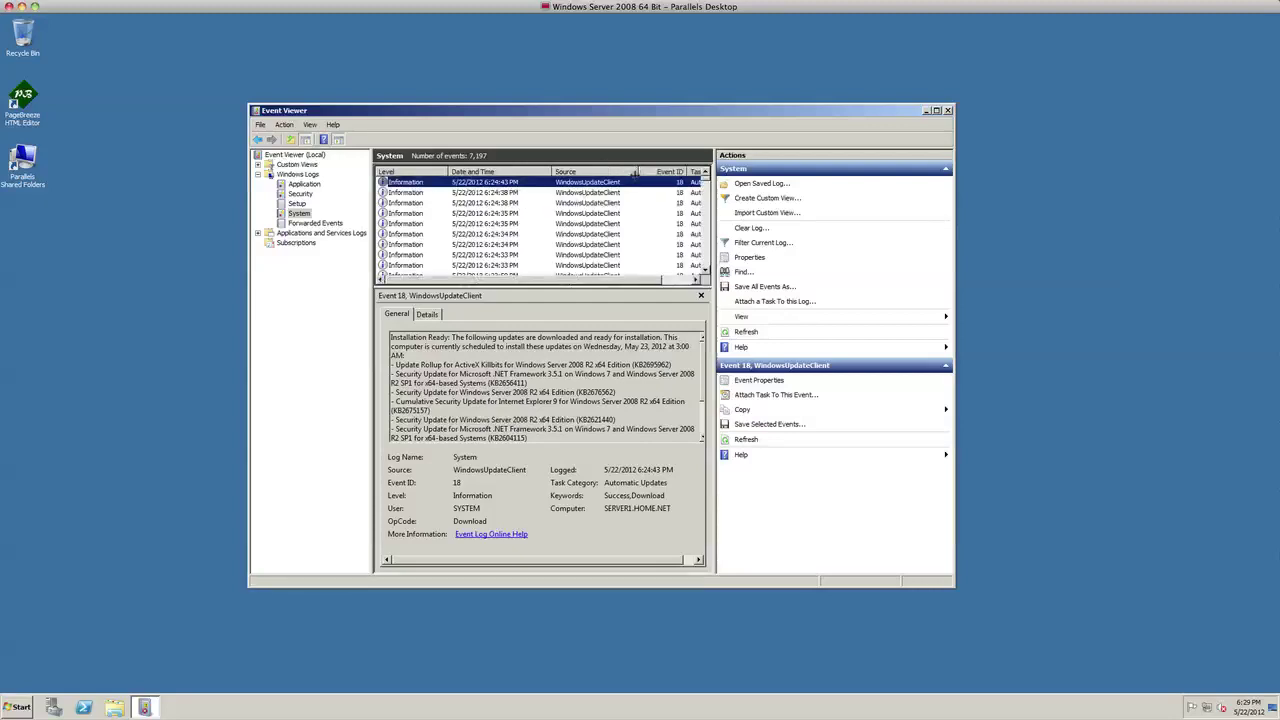
pyautogui.click(462, 193)
pyautogui.click(467, 203)
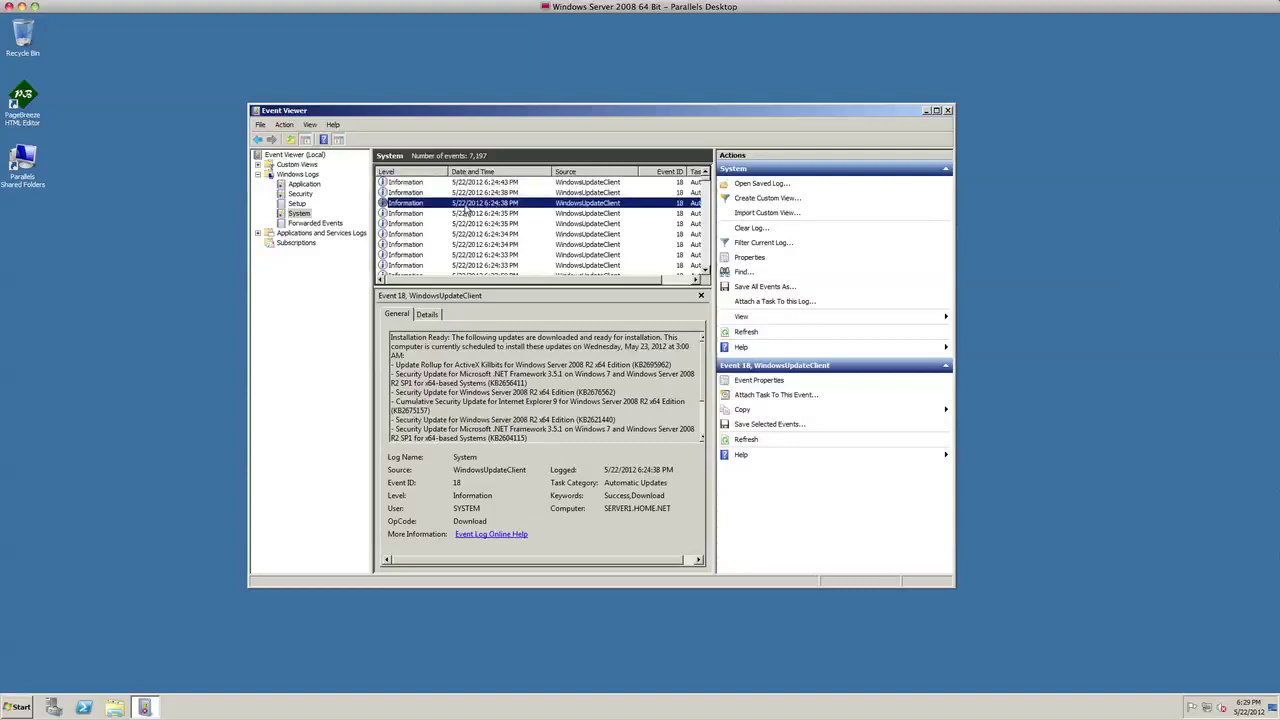
pyautogui.click(463, 224)
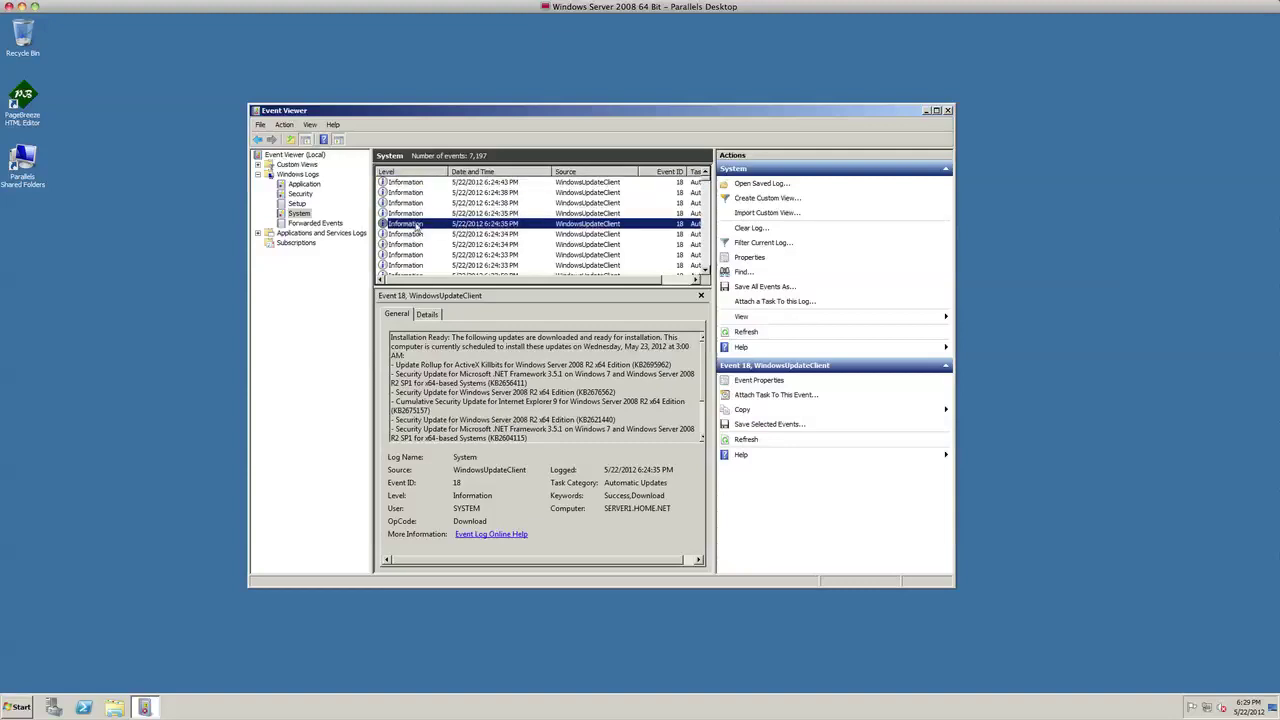
pyautogui.click(315, 223)
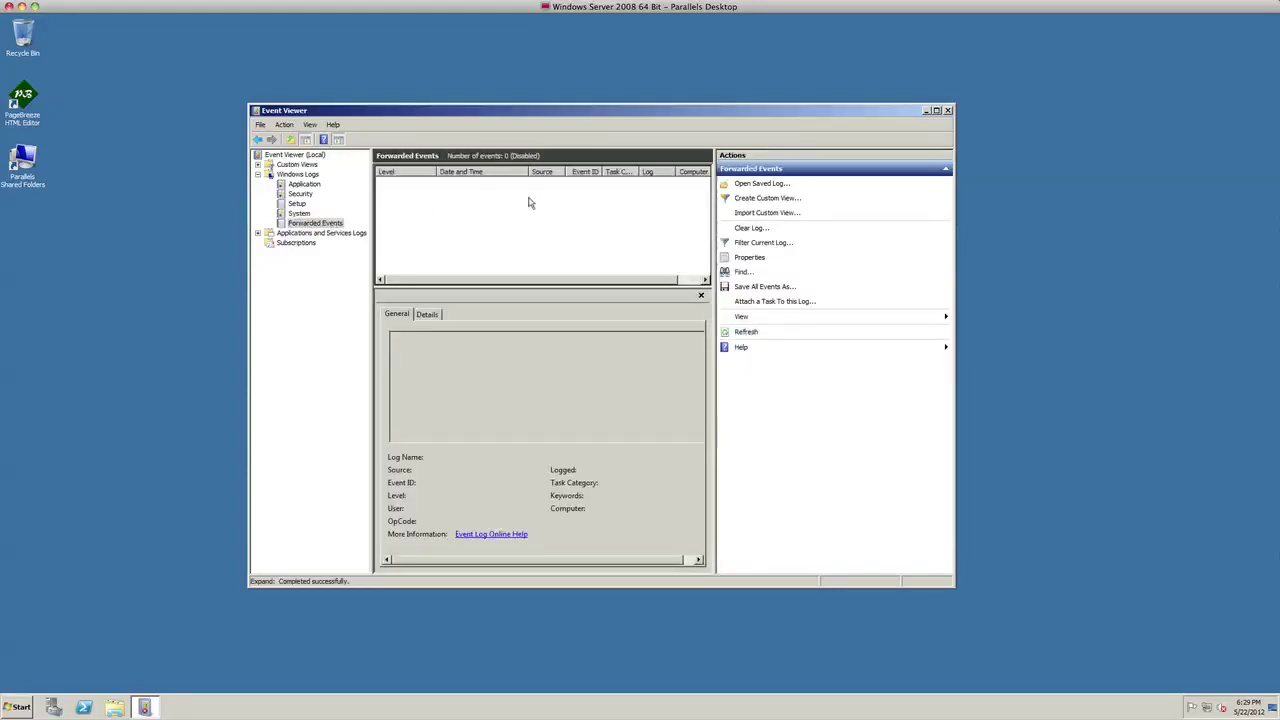
# - Reopen the Application log and view the details of VSS error 8193
pyautogui.click(304, 184)
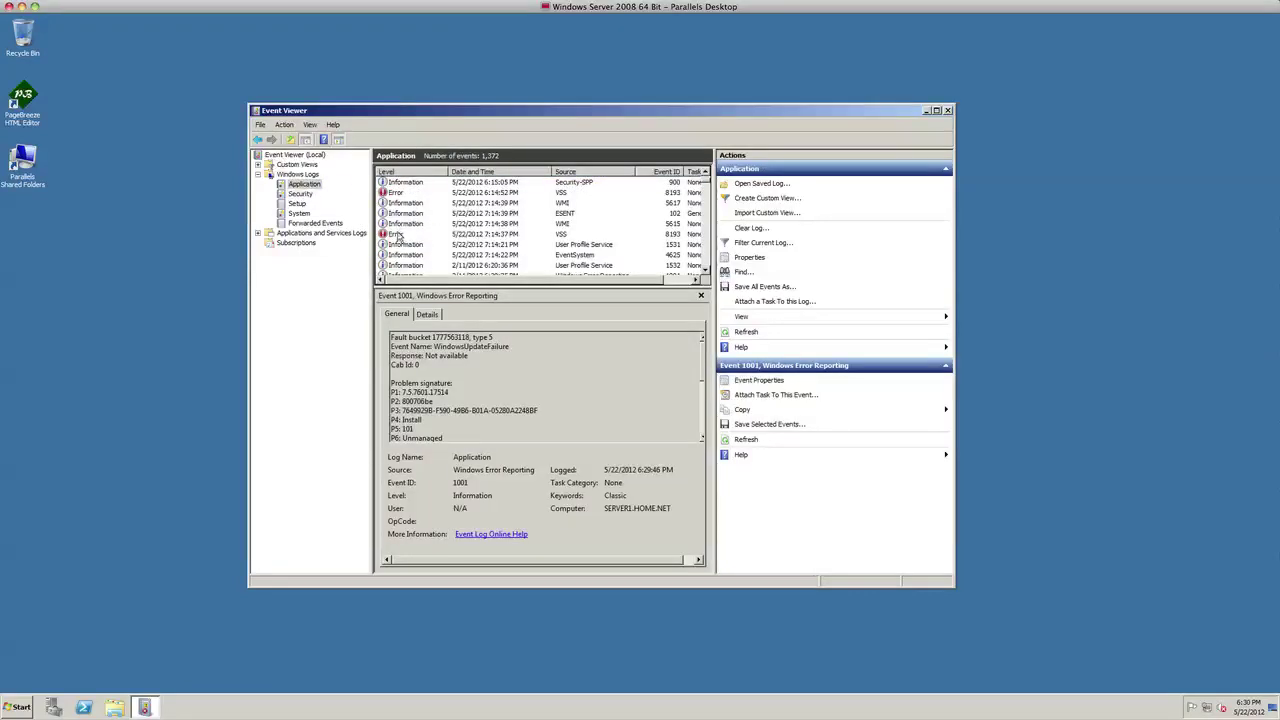
pyautogui.click(396, 235)
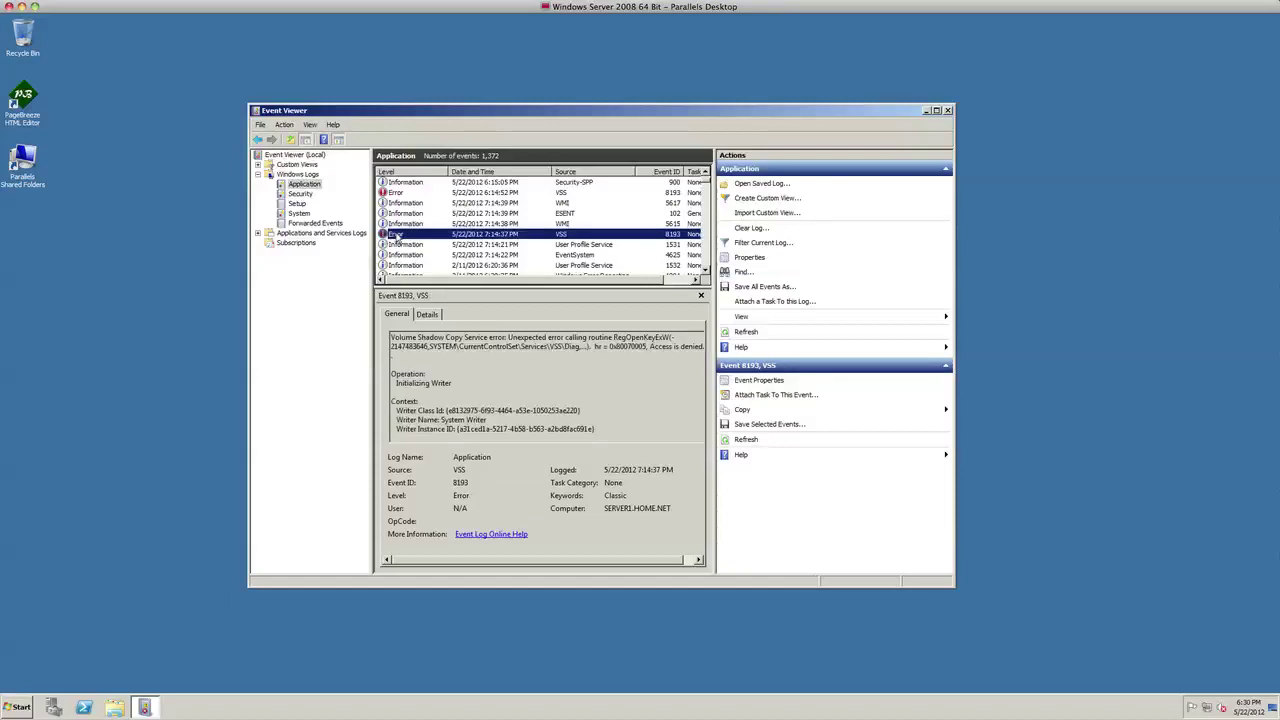
pyautogui.scroll(-10, 396, 236)
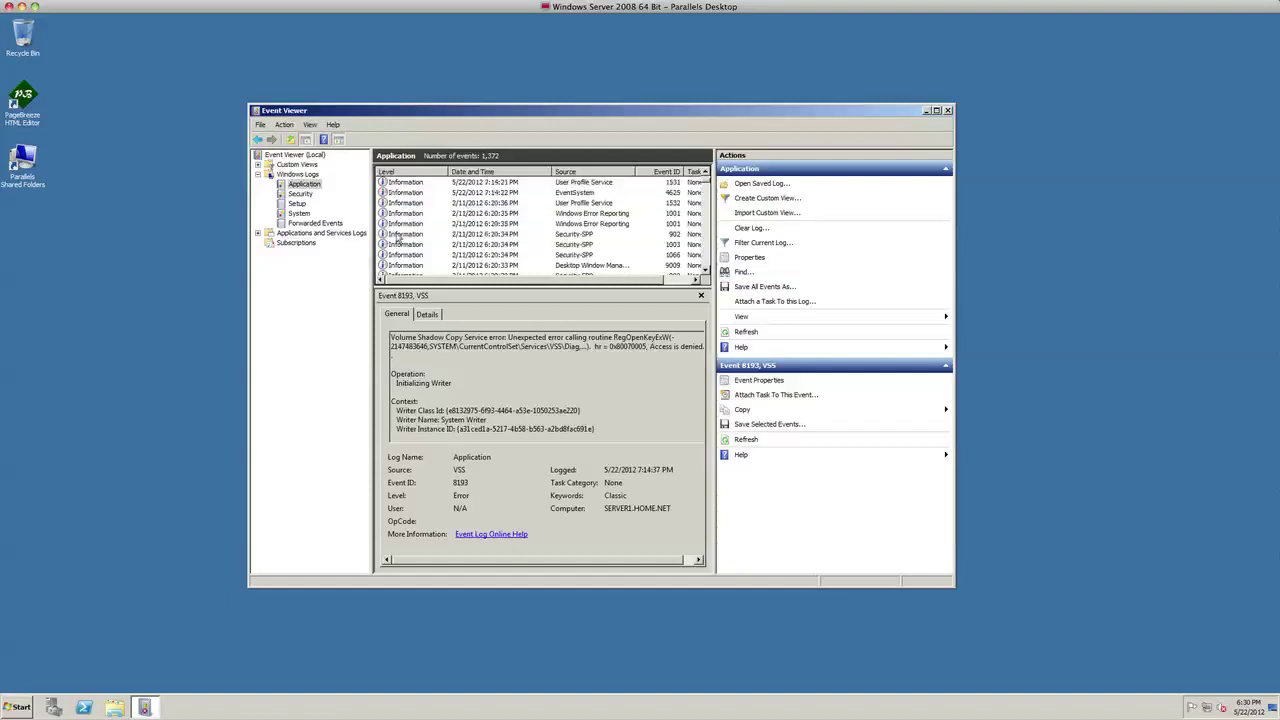
# - In the Setup log, view ServerManager error 1616 about the failed Web Server (IIS) installation
pyautogui.click(297, 203)
pyautogui.click(404, 206)
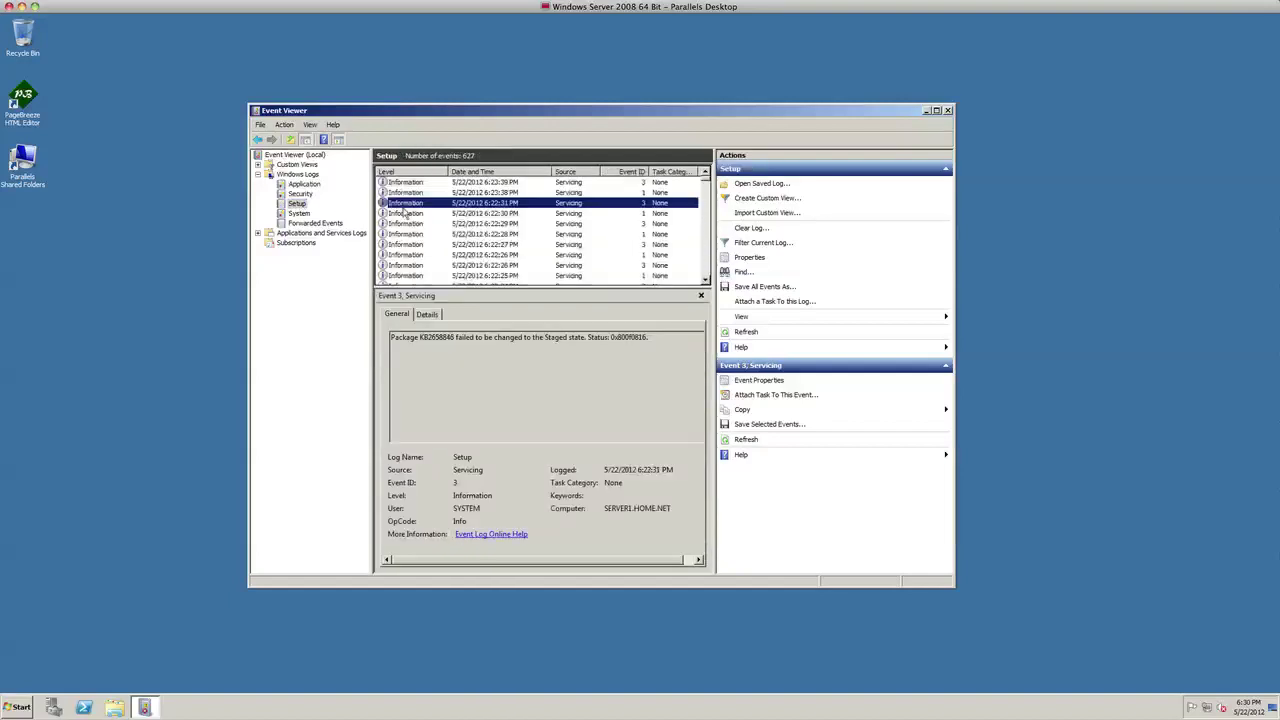
pyautogui.scroll(-10, 405, 212)
pyautogui.scroll(2, 404, 212)
pyautogui.click(564, 217)
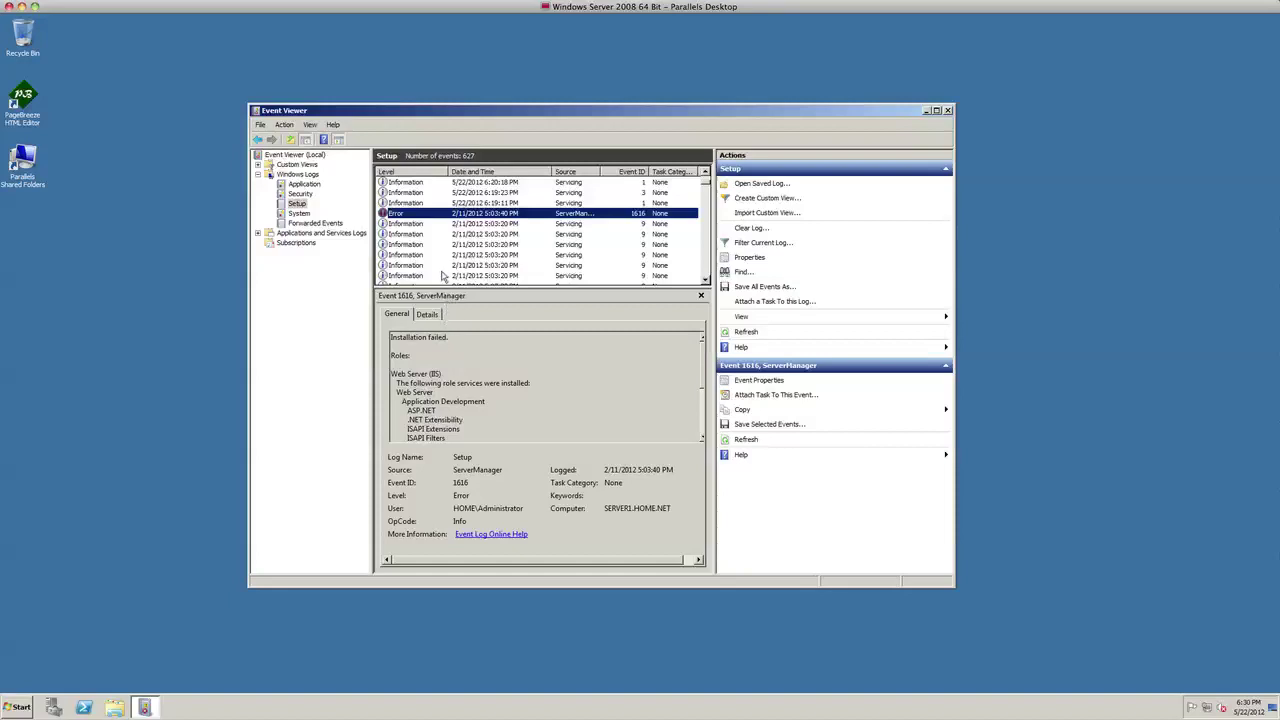
# - Open the System log and inspect an update event and Windows Remote Management warning 10154
pyautogui.click(299, 213)
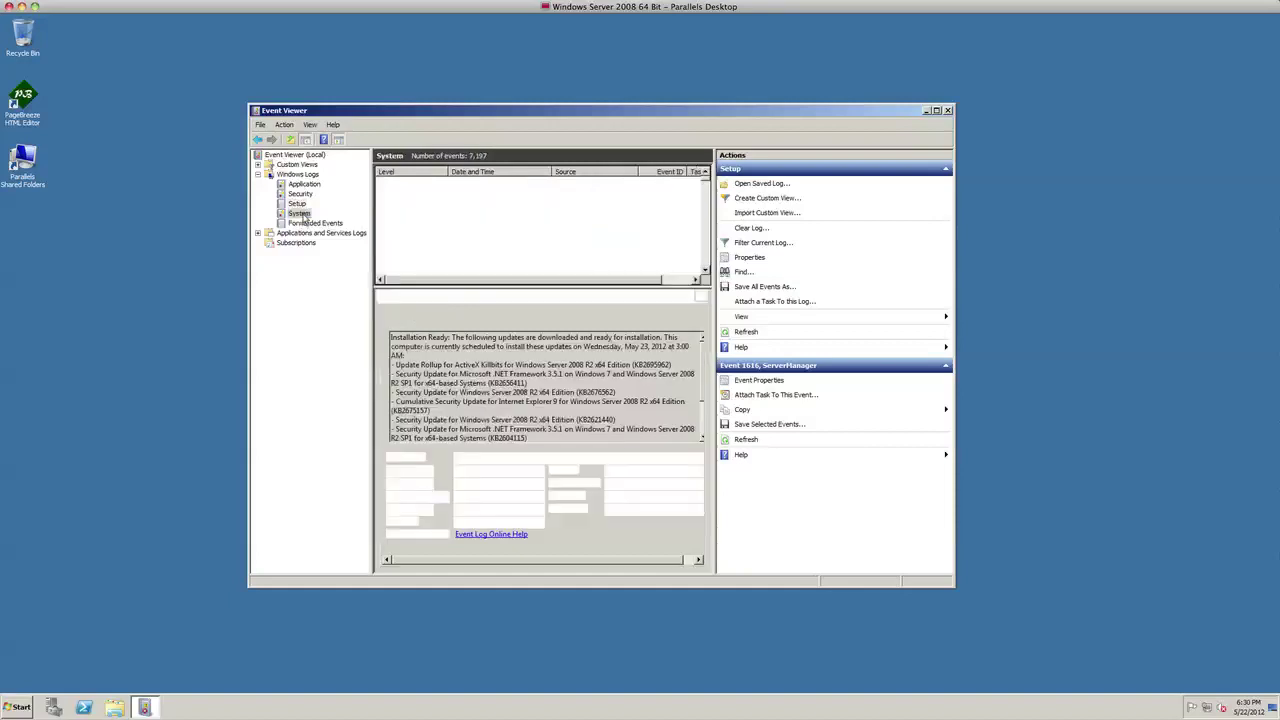
pyautogui.click(395, 224)
pyautogui.scroll(-6, 405, 225)
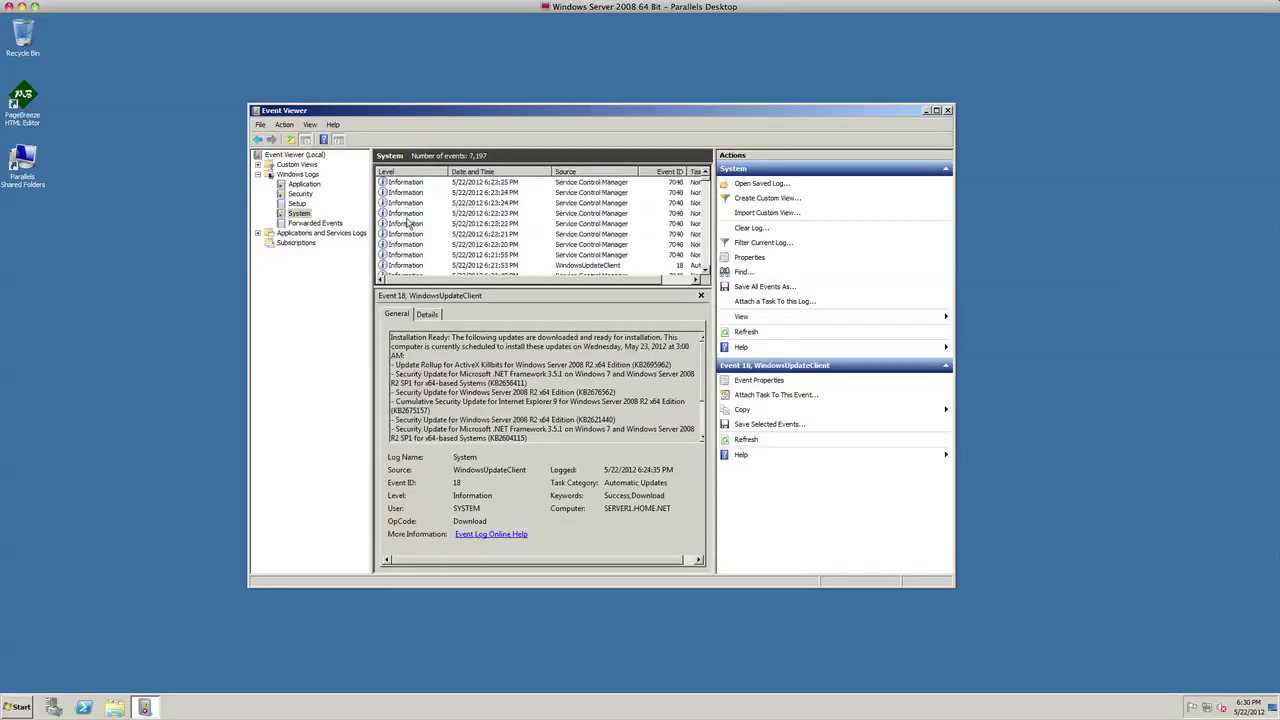
pyautogui.scroll(-5, 407, 224)
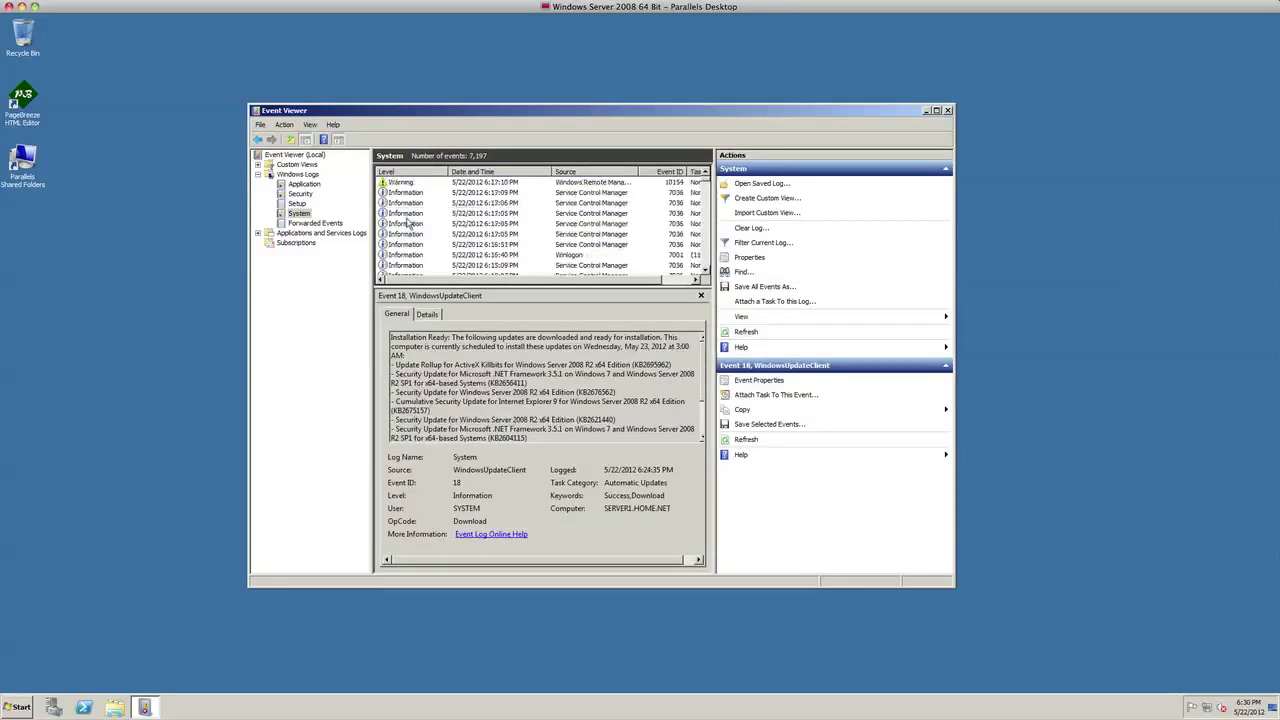
pyautogui.click(576, 214)
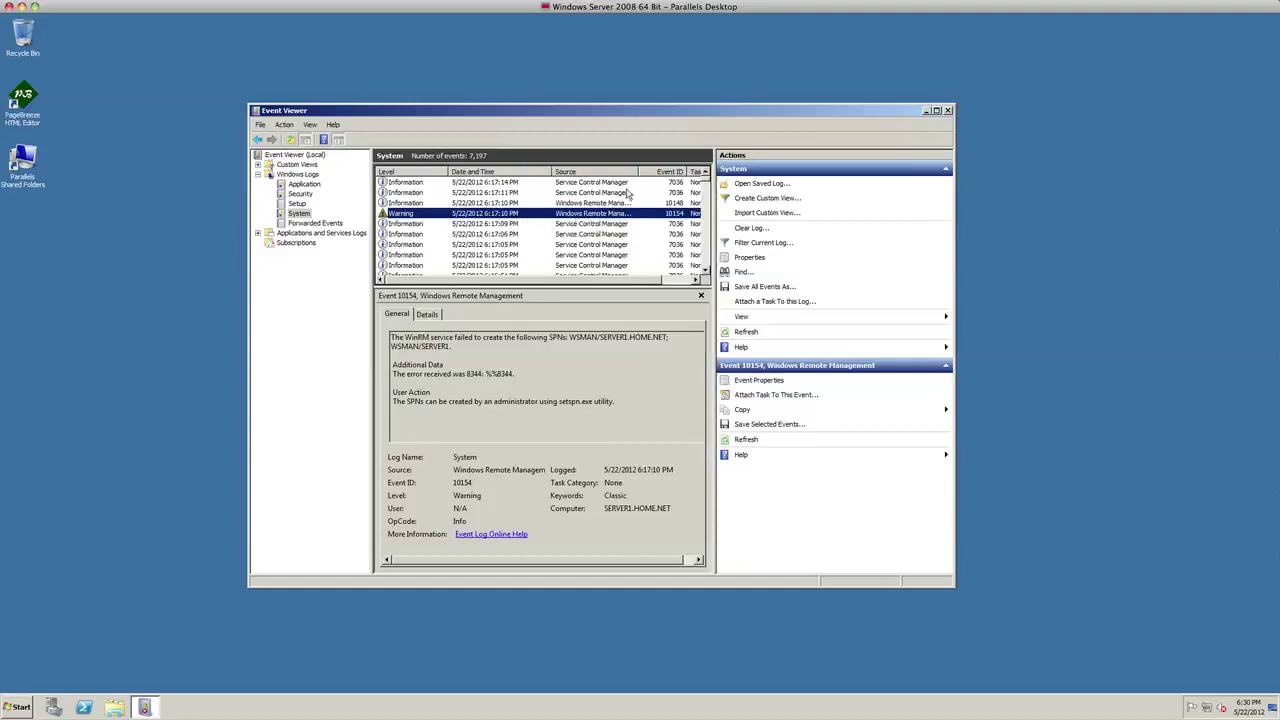
# - Widen the Source column and inspect DHCP-Server error 1041 about unserviced DHCPv4 clients
pyautogui.moveTo(636, 171); pyautogui.dragTo(668, 171)
pyautogui.scroll(-3, 462, 228)
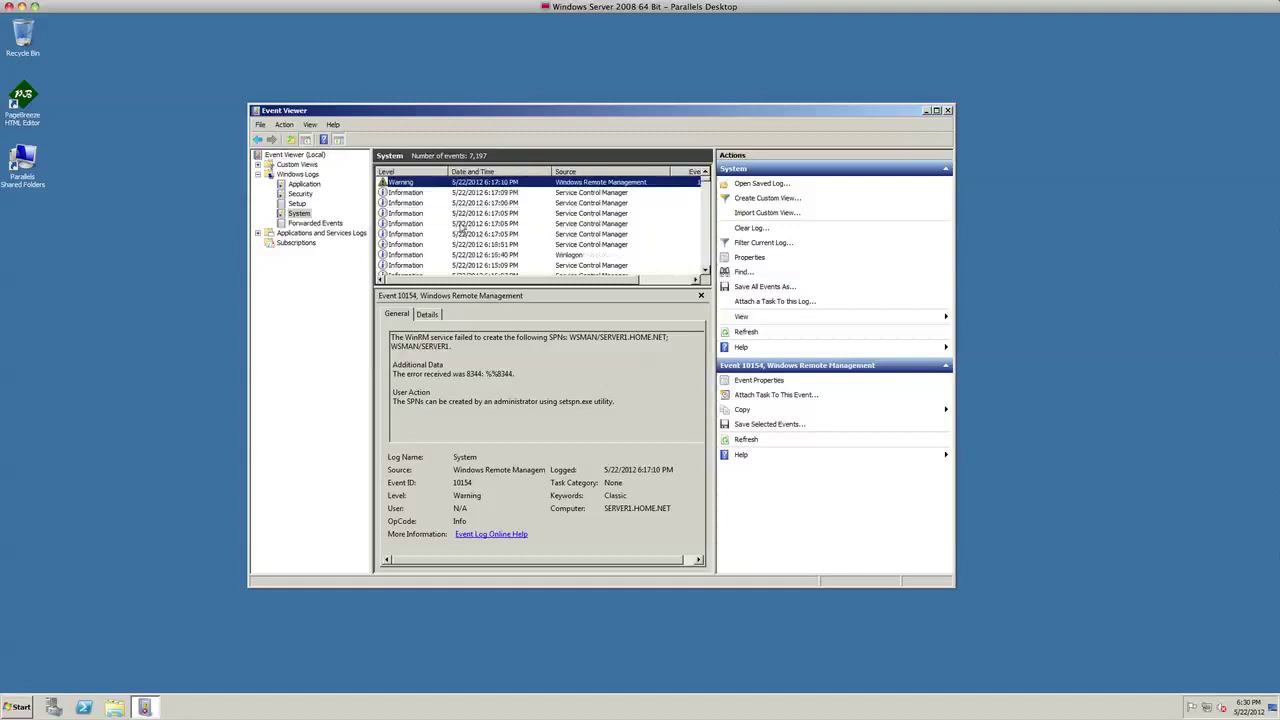
pyautogui.scroll(-2, 462, 228)
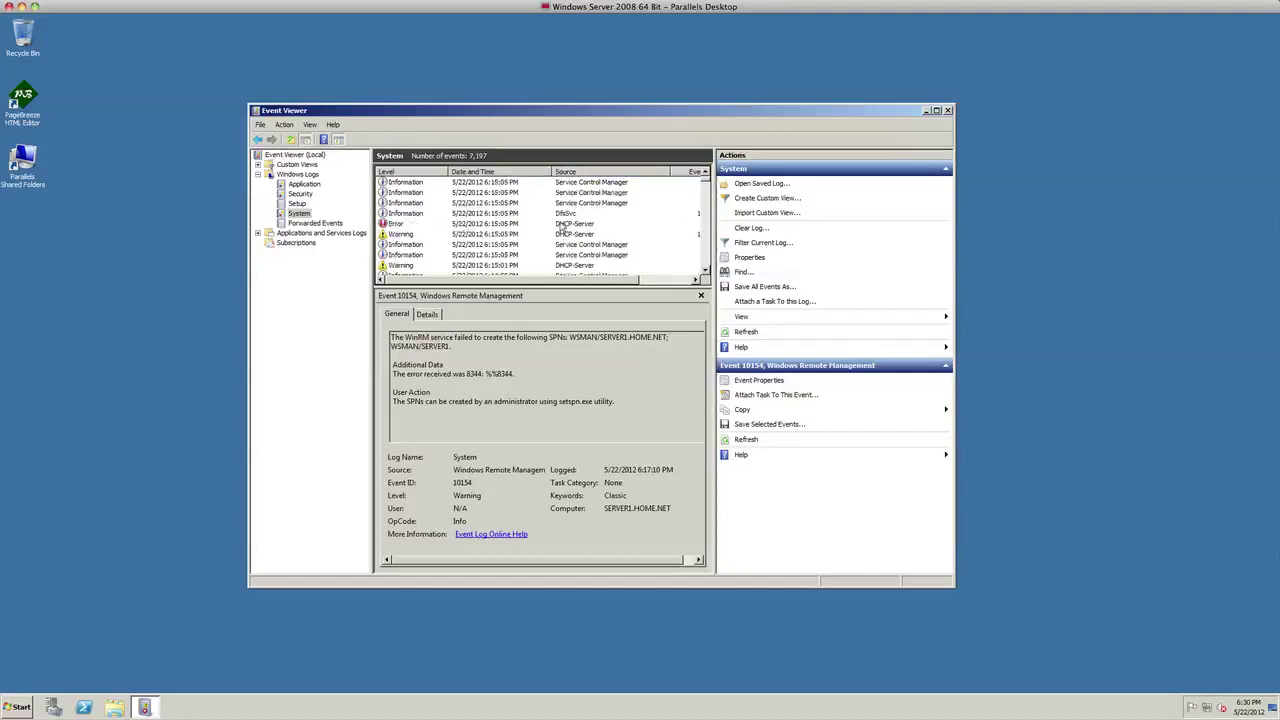
pyautogui.click(500, 224)
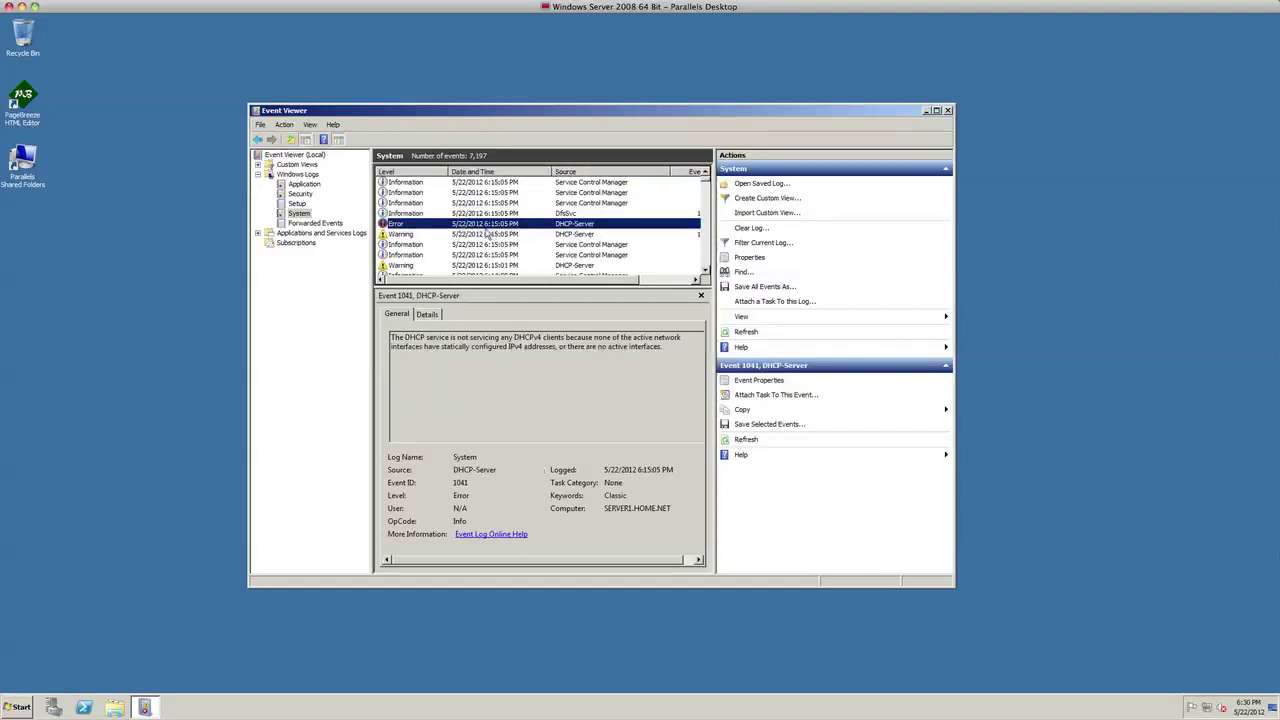
pyautogui.scroll(5, 486, 232)
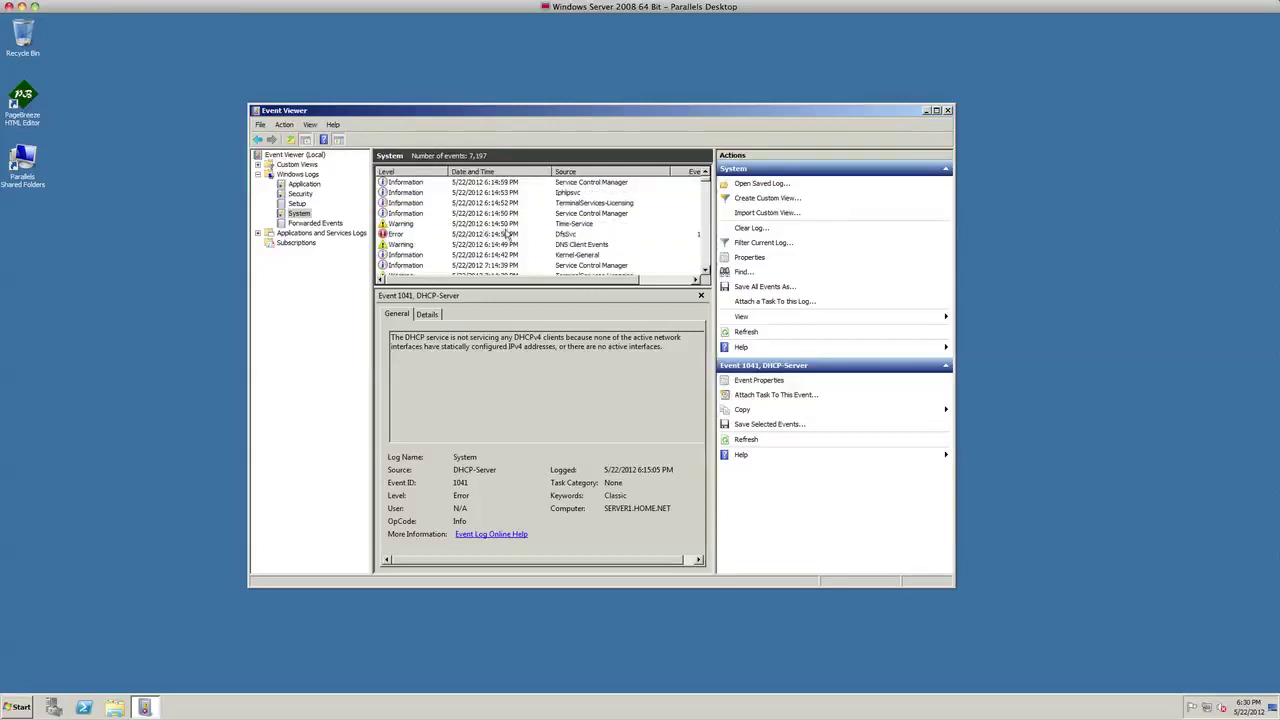
pyautogui.scroll(-2, 490, 232)
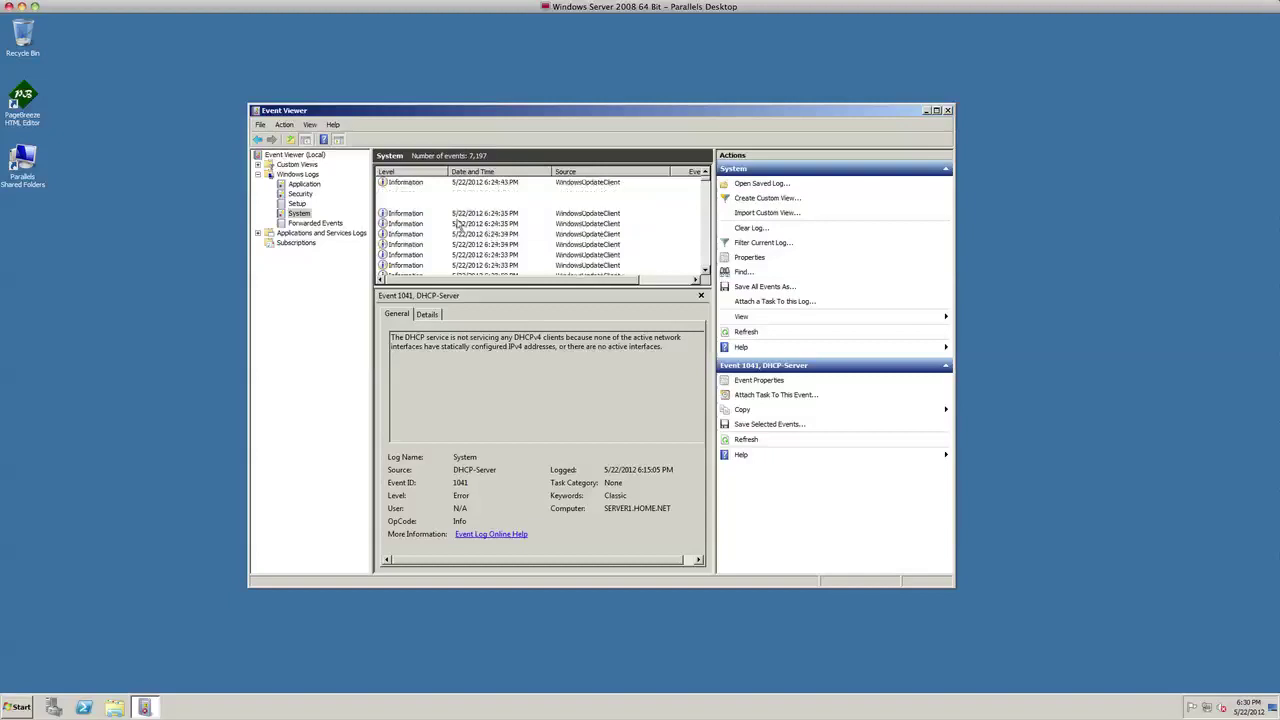
# - Sort the System and Application logs by Level, and the Security log by Keywords
pyautogui.click(416, 172)
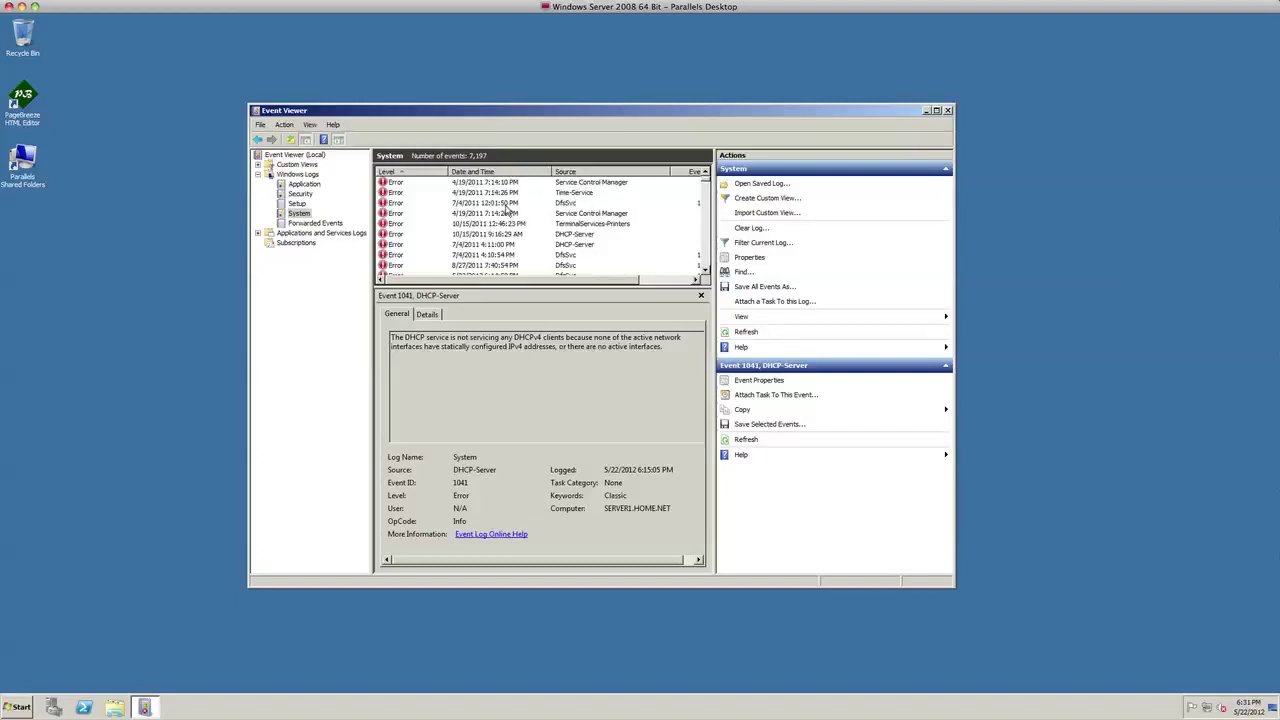
pyautogui.click(301, 184)
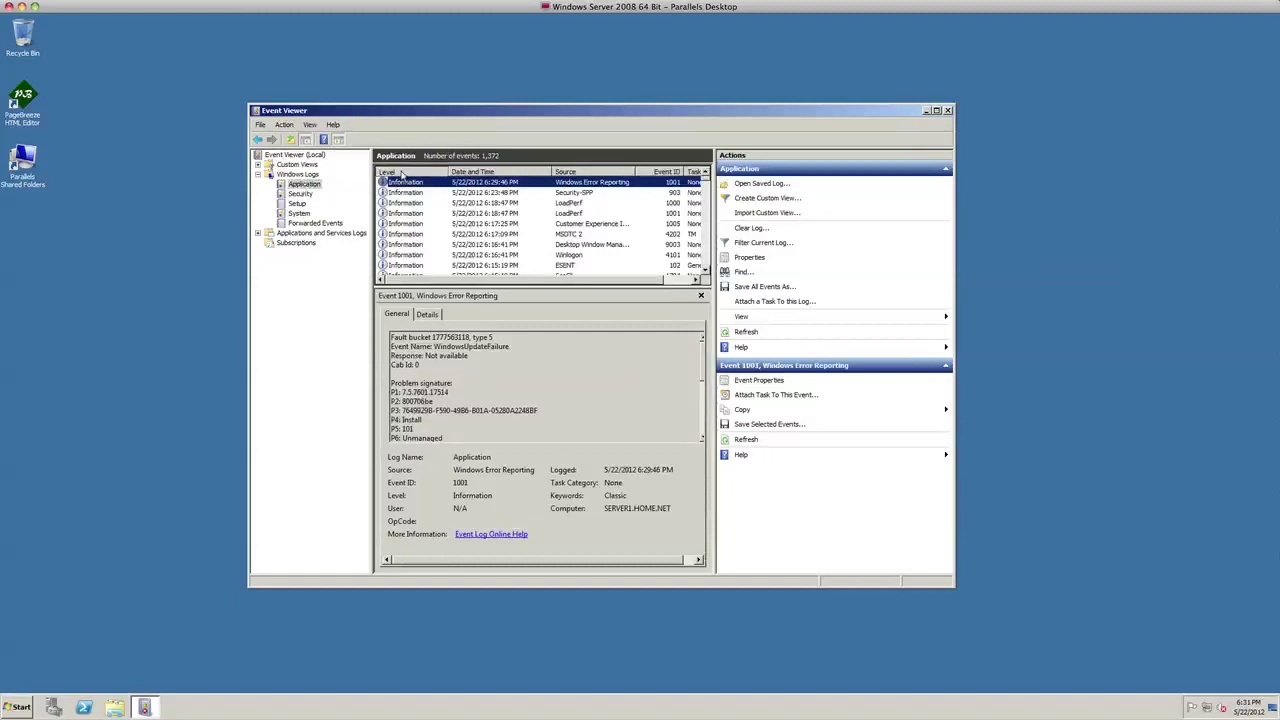
pyautogui.click(401, 172)
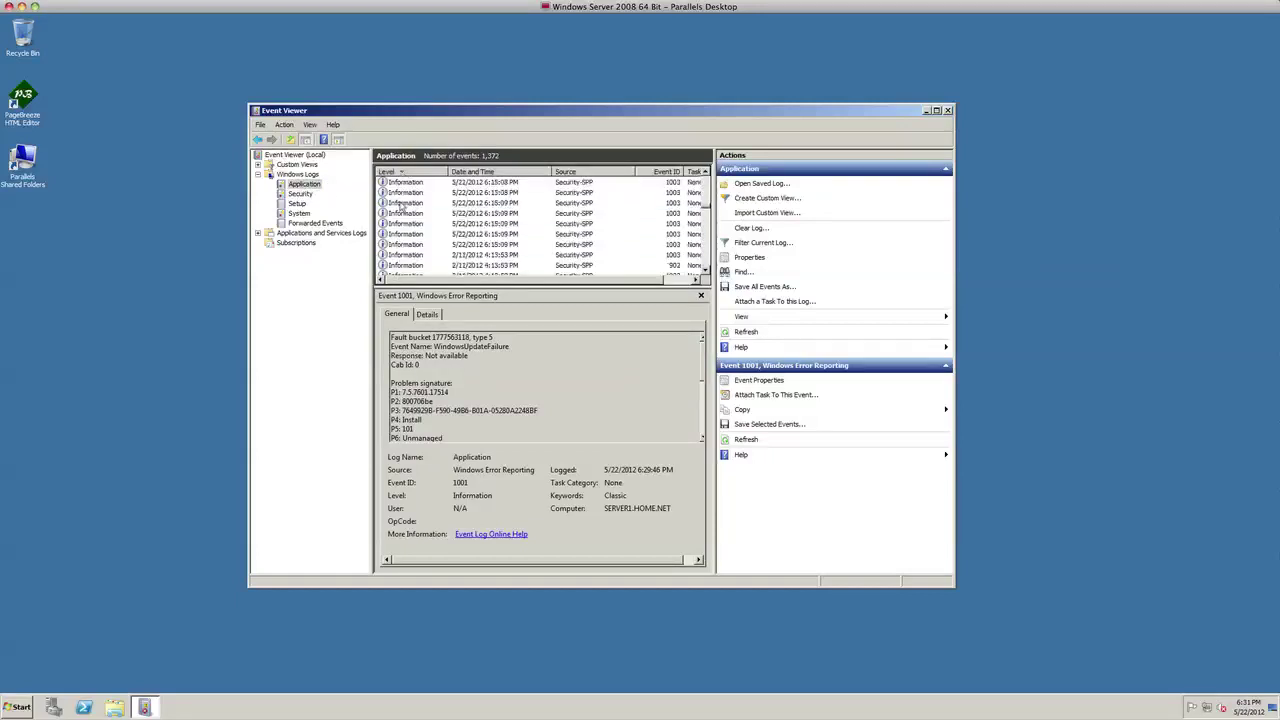
pyautogui.click(303, 194)
pyautogui.click(409, 173)
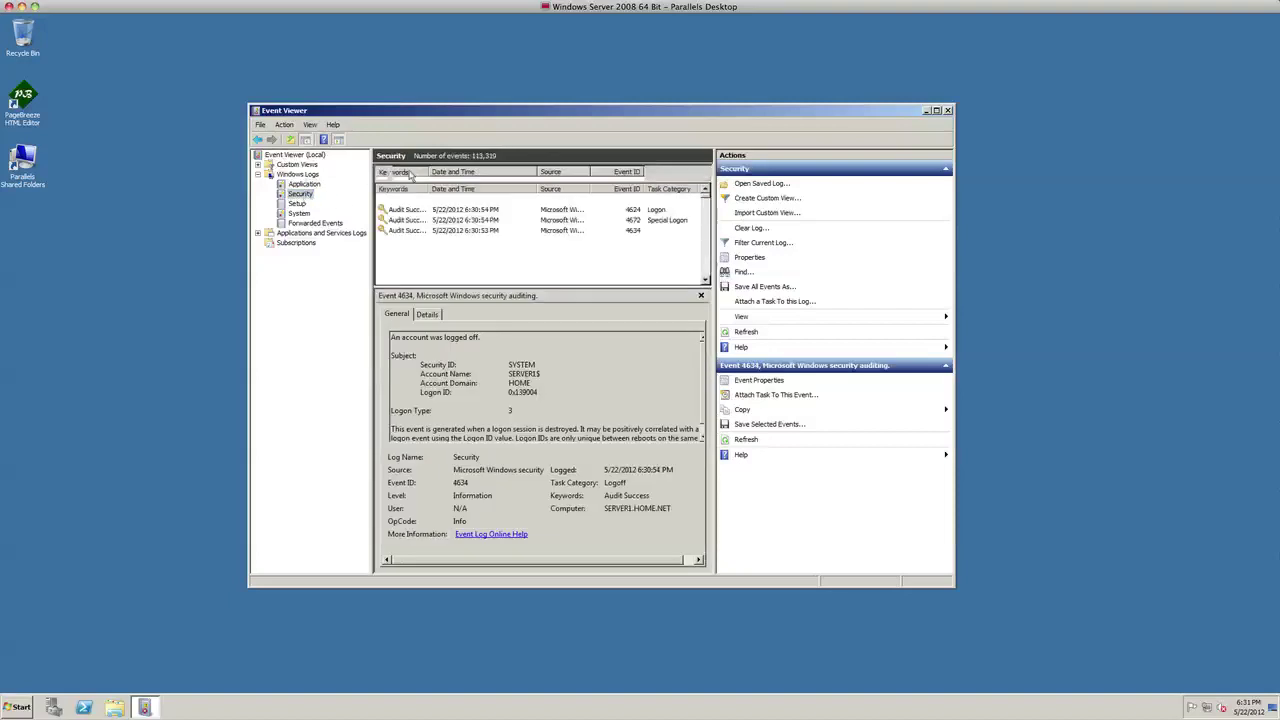
# - Sort the Setup log by Level and view ServerManager error 1616 for the IIS role services
pyautogui.click(297, 203)
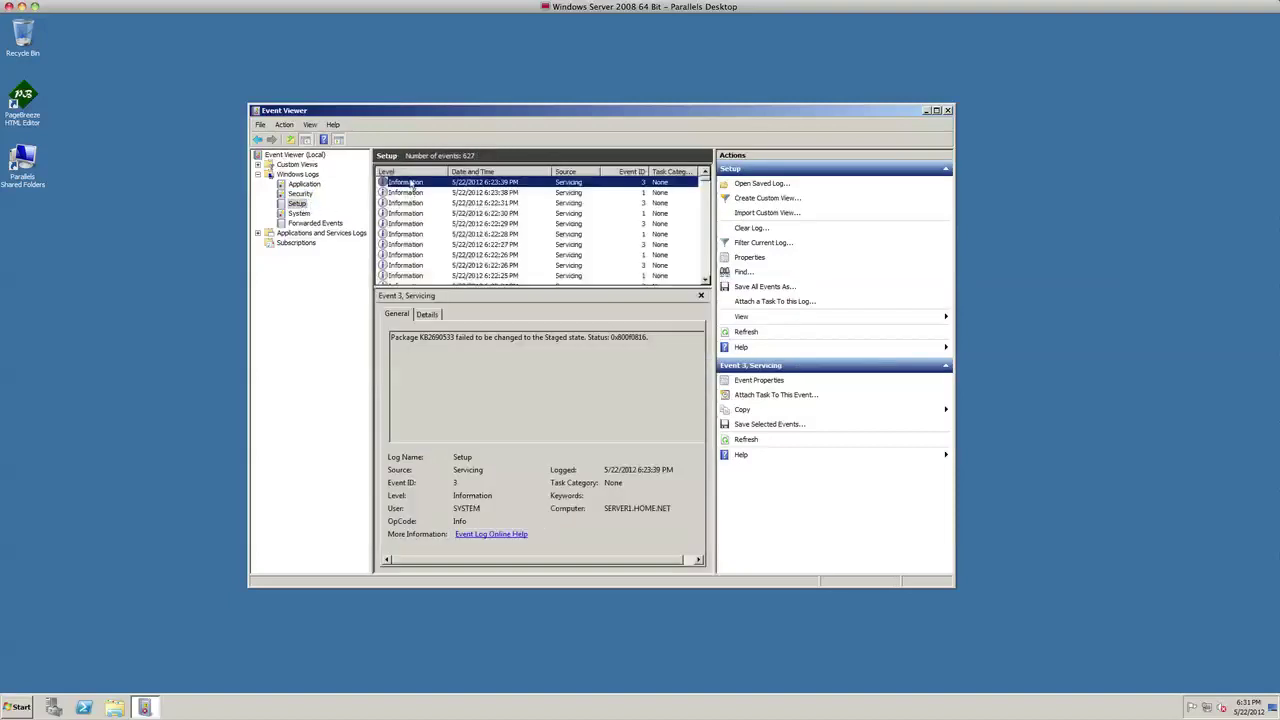
pyautogui.click(410, 173)
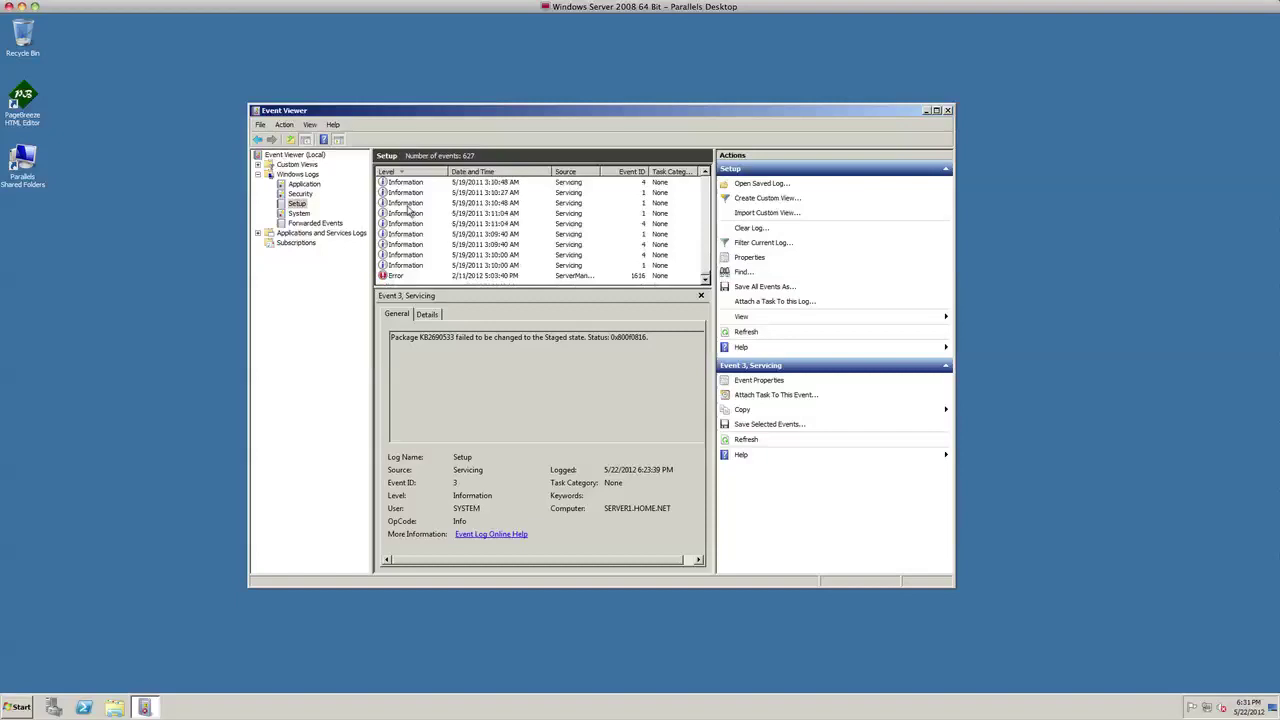
pyautogui.click(458, 276)
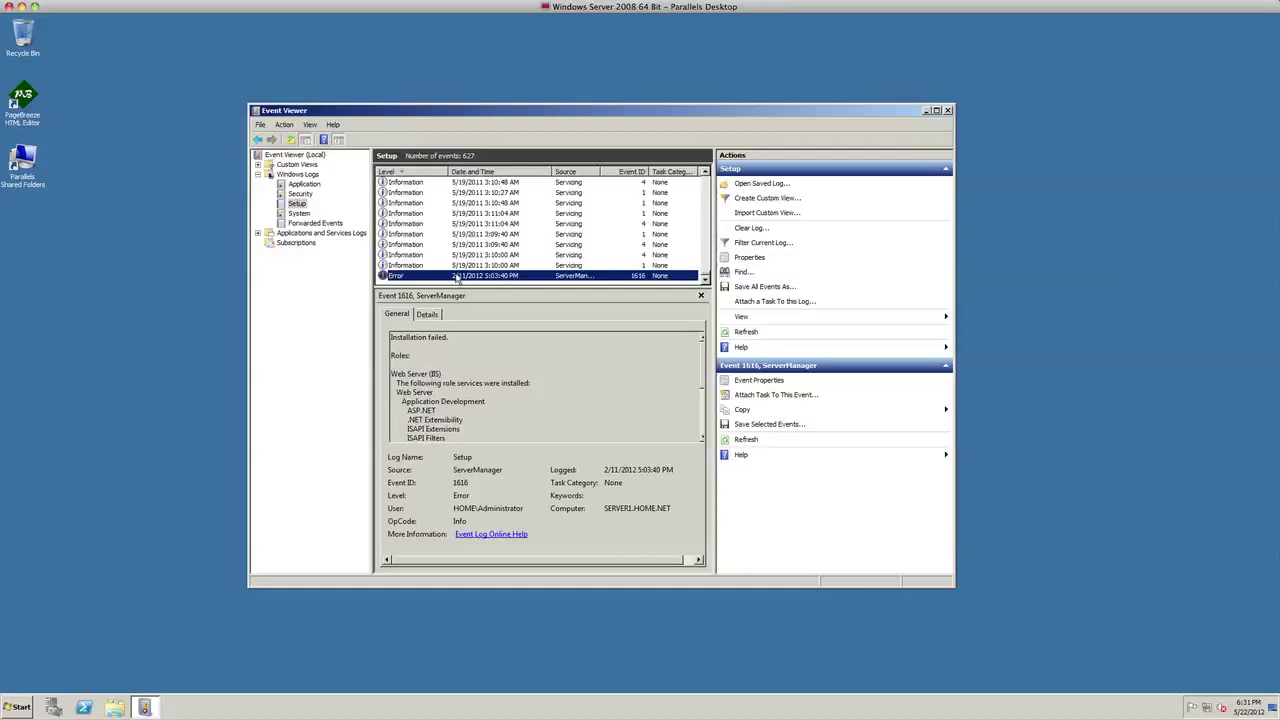
pyautogui.click(18, 707)
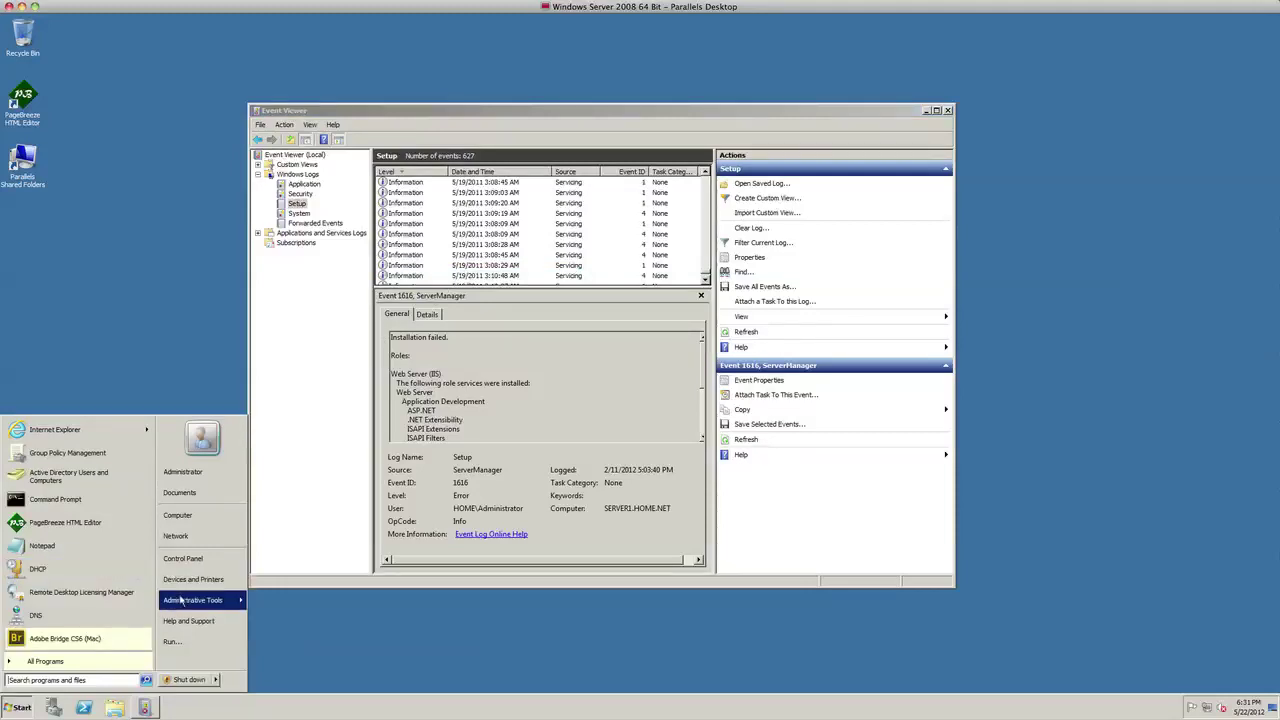
pyautogui.moveTo(185, 601)
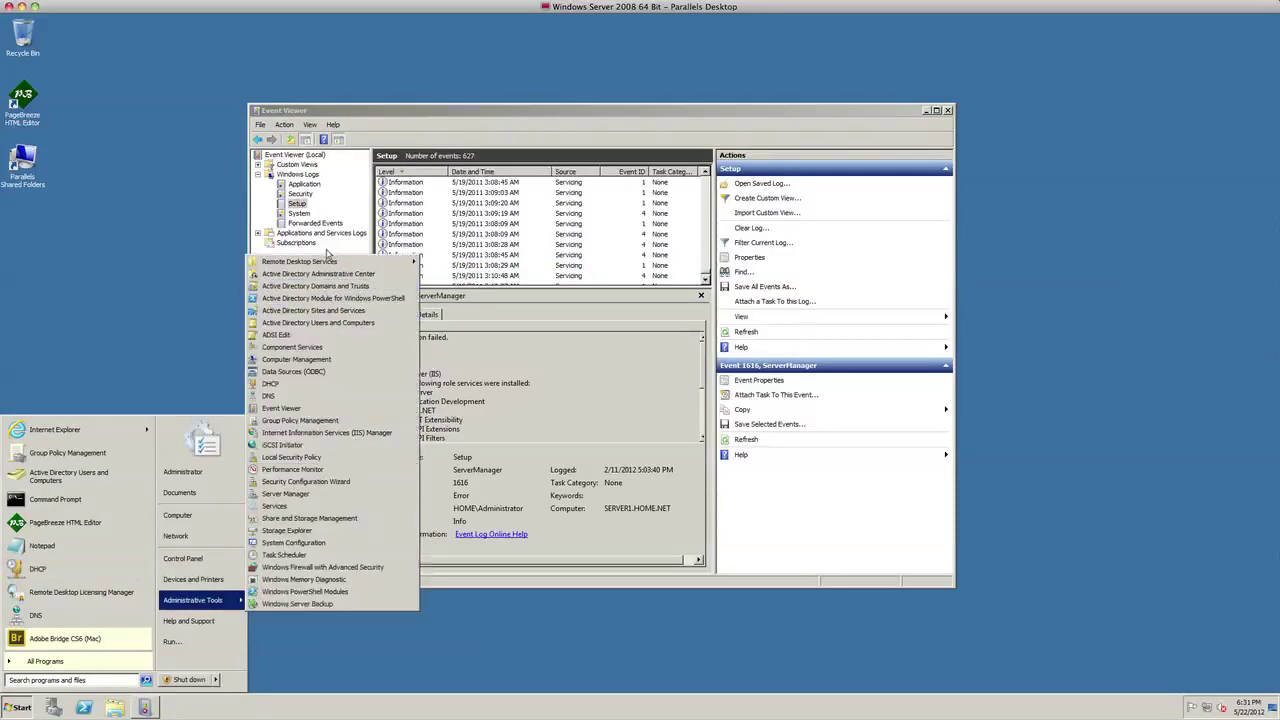
pyautogui.moveTo(330, 264)
pyautogui.click(465, 262)
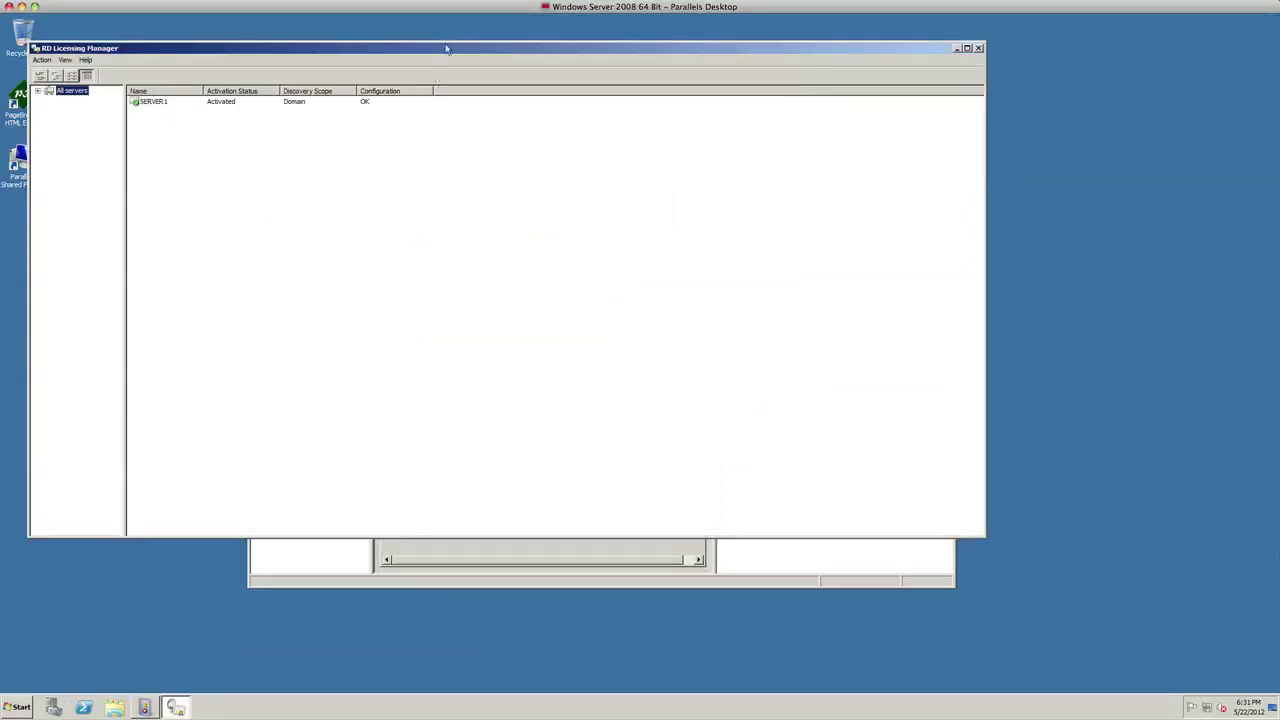
pyautogui.moveTo(446, 47); pyautogui.dragTo(577, 74)
pyautogui.rightClick(293, 131)
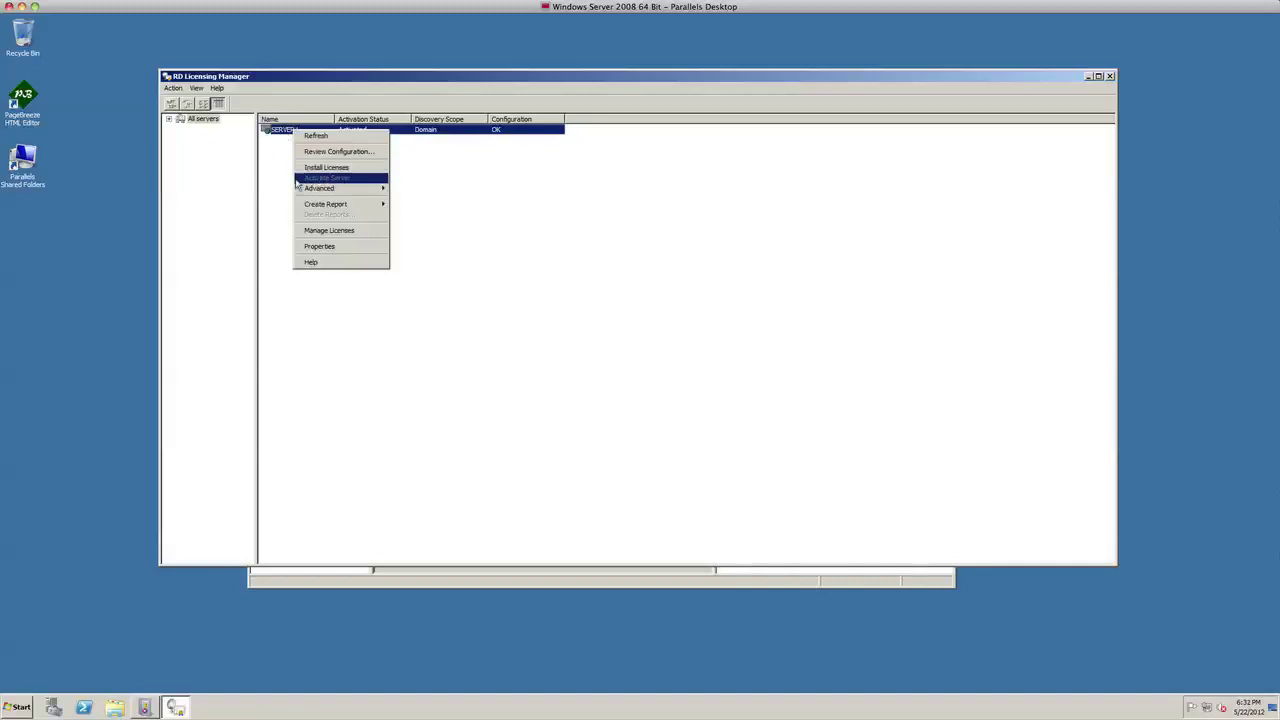
pyautogui.click(398, 183)
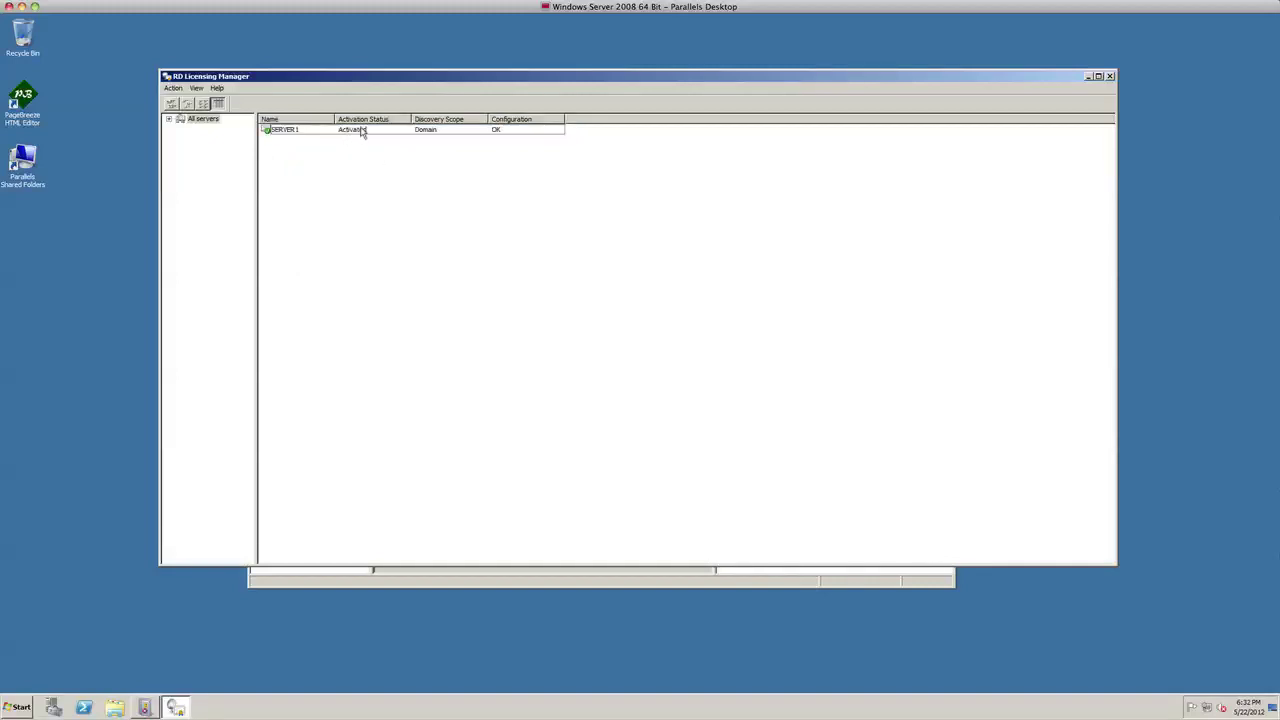
pyautogui.click(1110, 76)
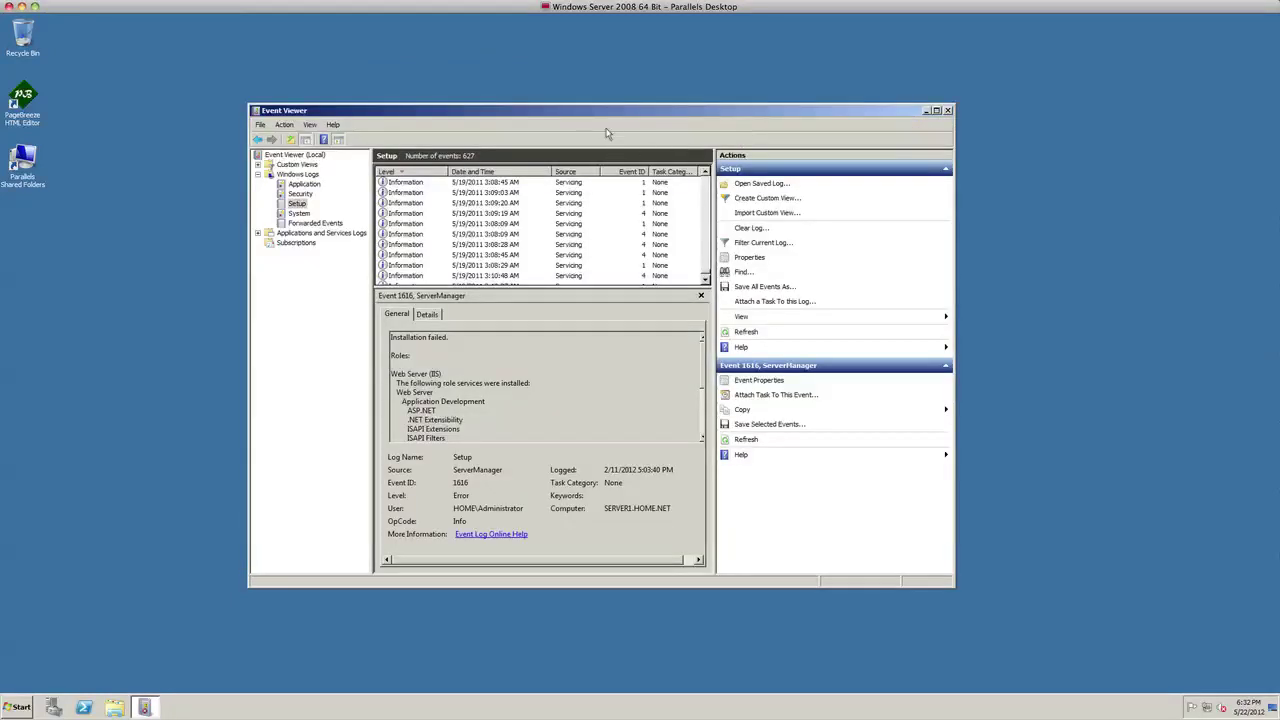
pyautogui.moveTo(606, 114); pyautogui.dragTo(604, 124)
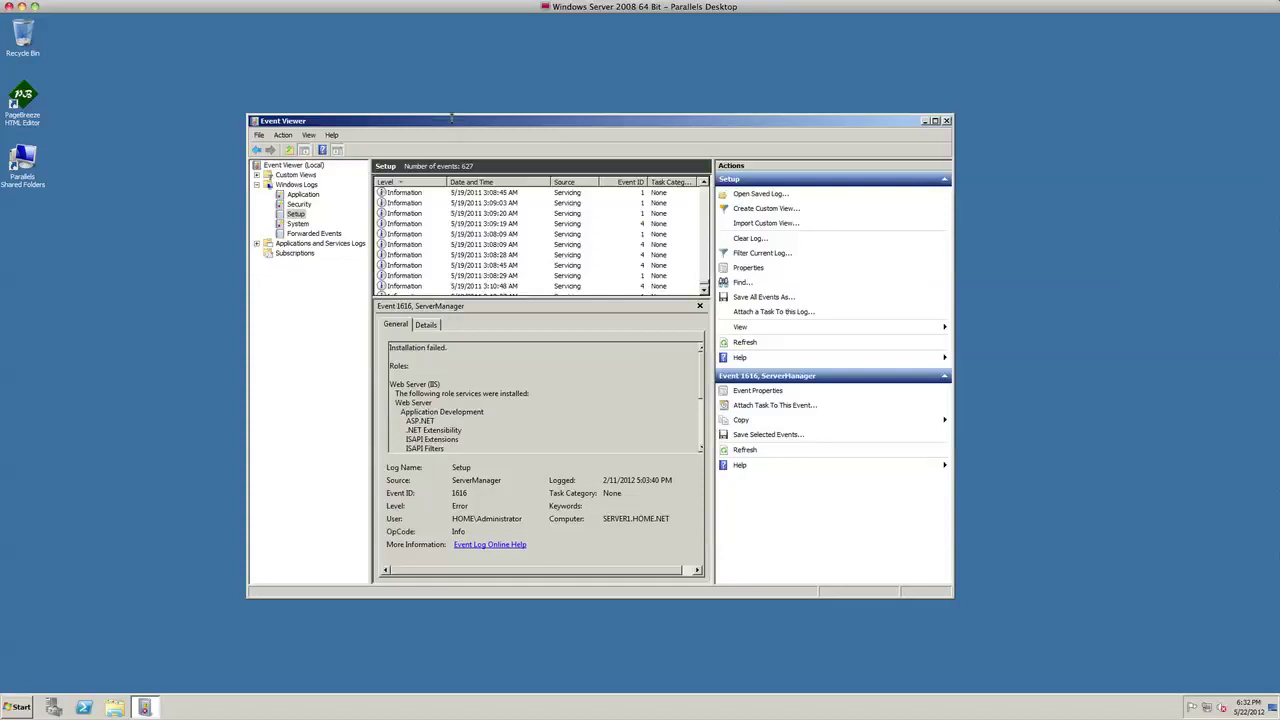
pyautogui.moveTo(452, 123); pyautogui.dragTo(465, 123)
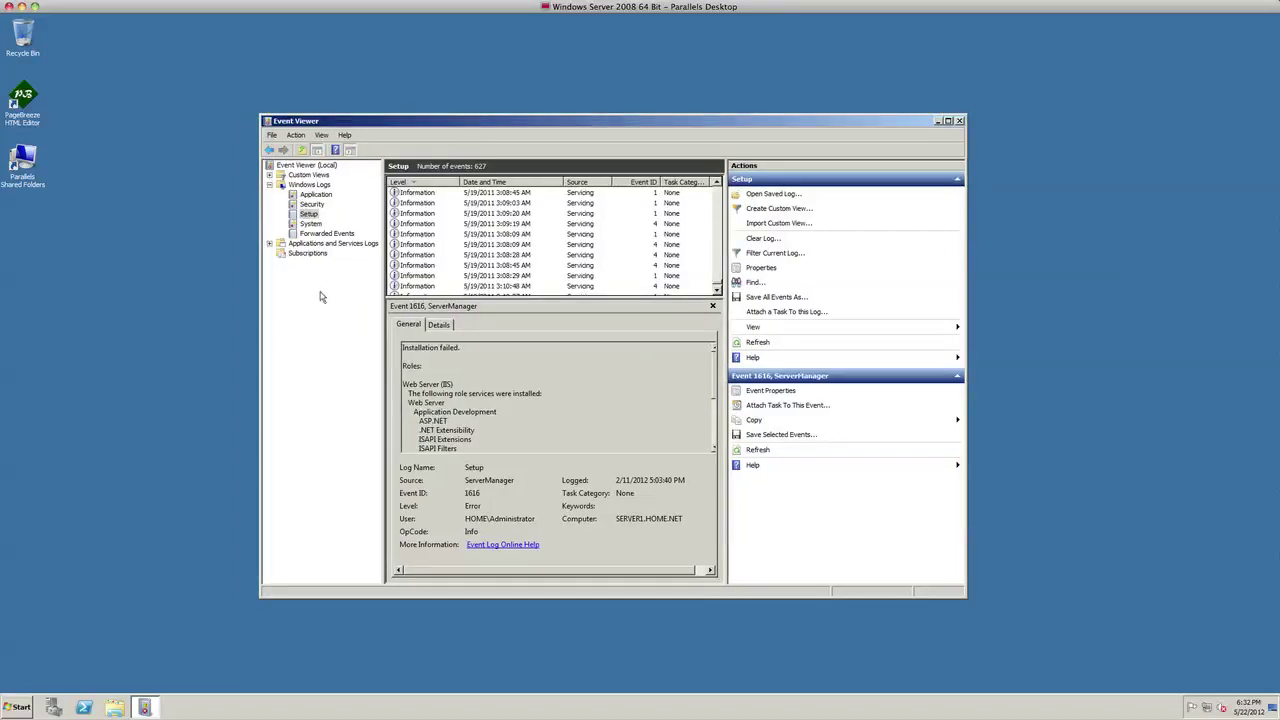